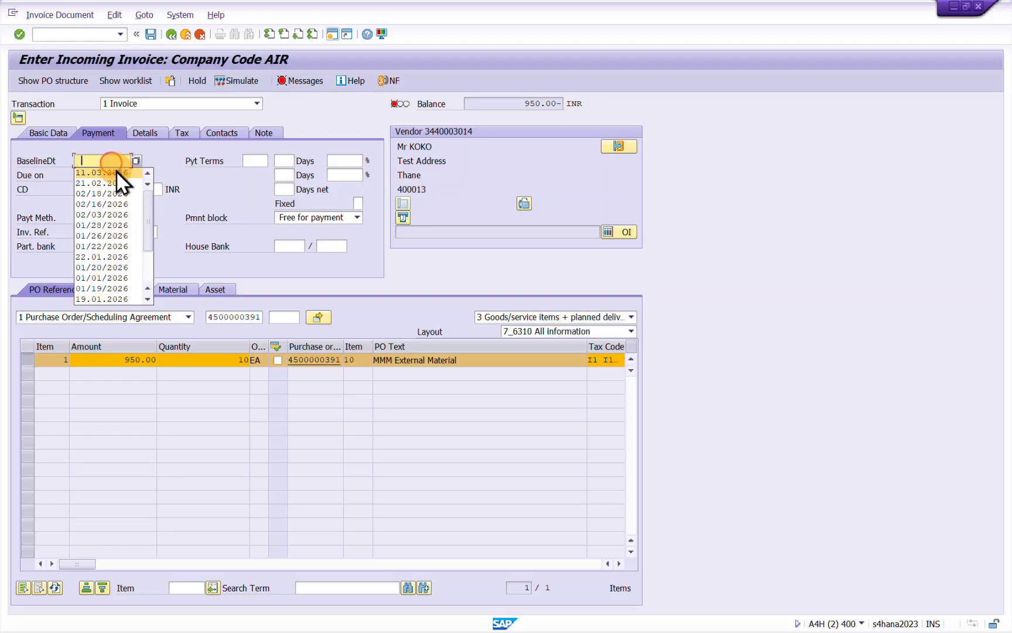
Step: Set the invoice's payment baseline date to 11.03.2026
left_click(116, 174)
double_click(120, 157)
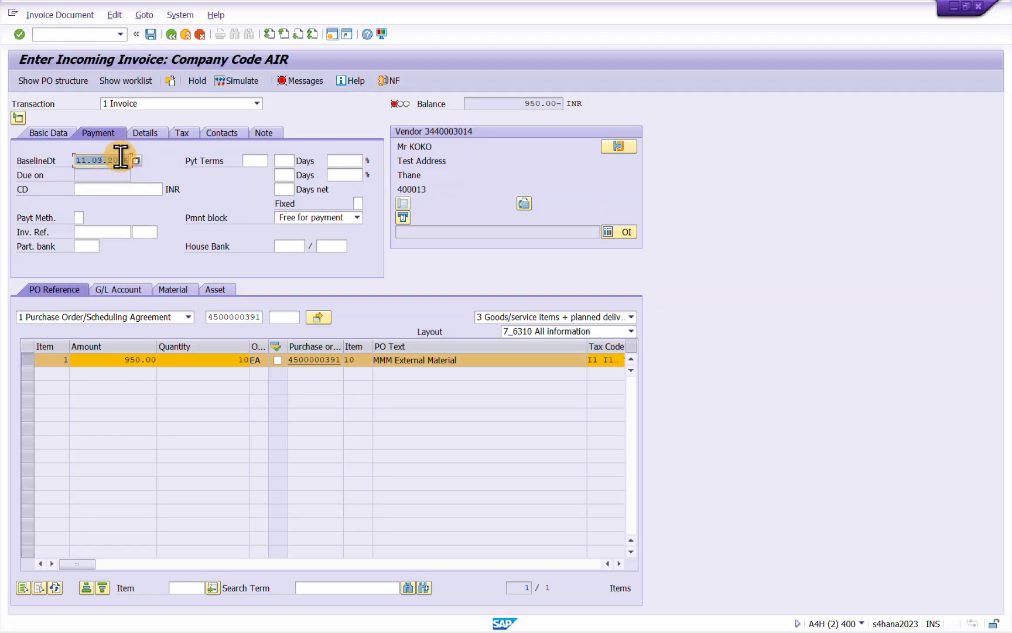
key("Return")
left_click(117, 159)
Step: In the invoice's basic data, turn on automatic tax calculation and enter the balance of 997.50 INR as the invoice amount
left_click(53, 136)
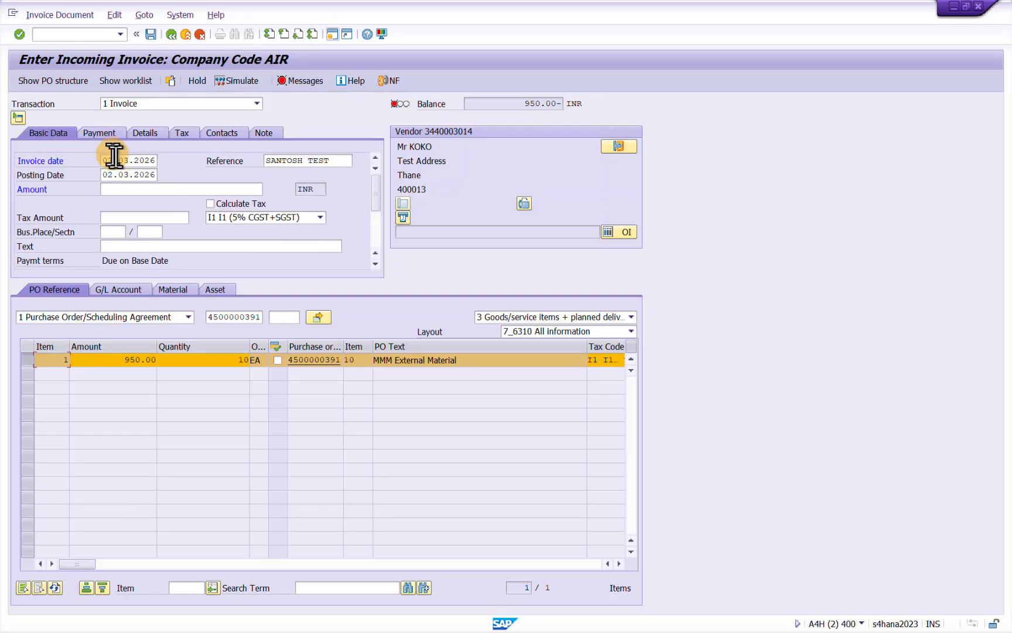
left_click(210, 203)
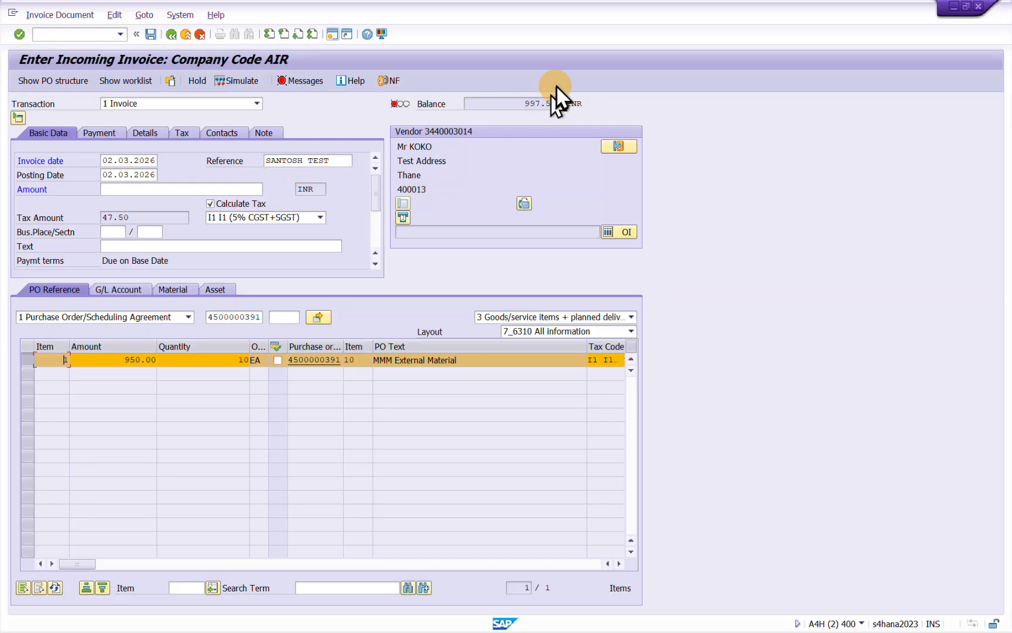
left_click_drag(520, 100, 555, 102)
key("ctrl+c")
left_click(129, 188)
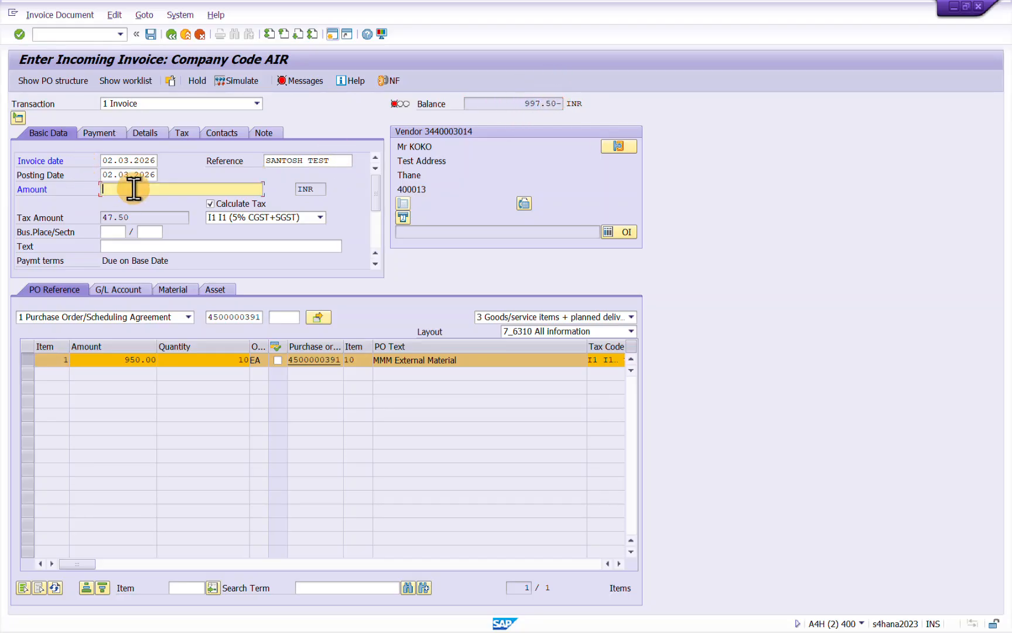
key("ctrl+v")
key("Return")
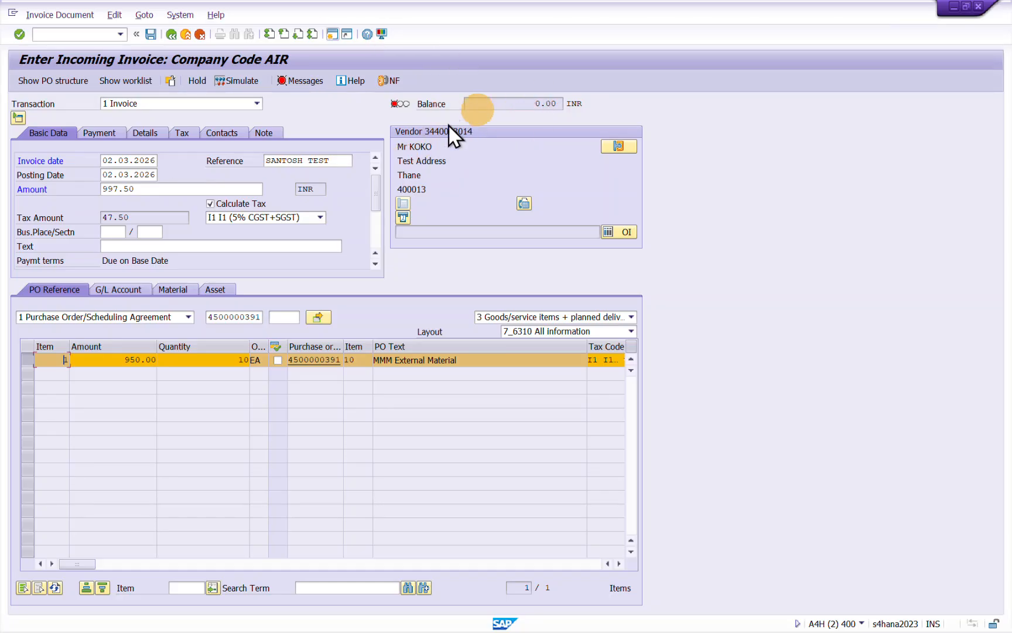
Step: Check the invoice's messages and take a screenshot of the long text for the "Enter Business Place" error
left_click(307, 79)
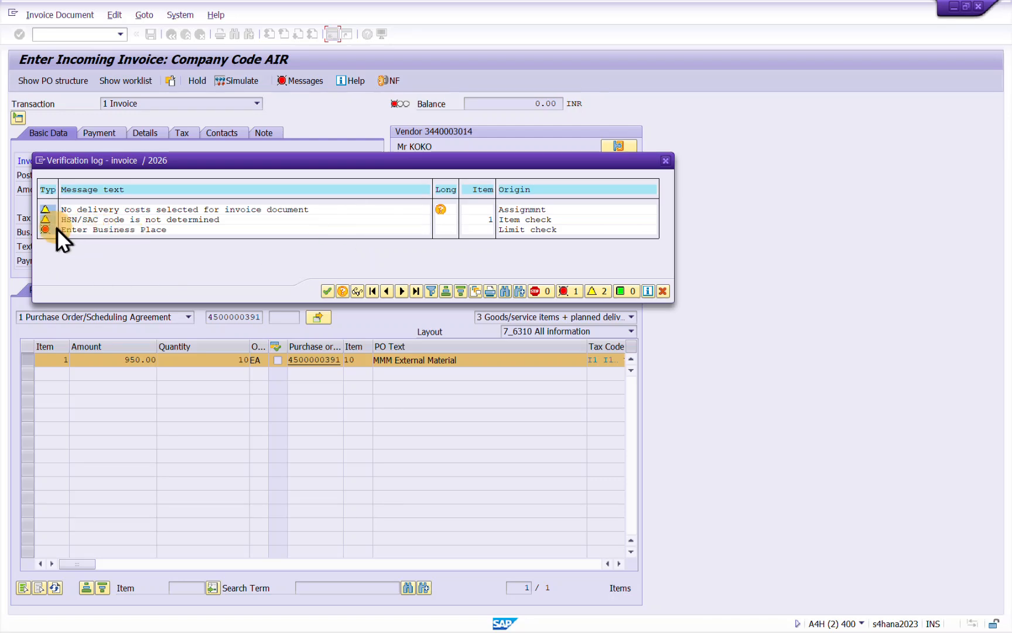
double_click(86, 230)
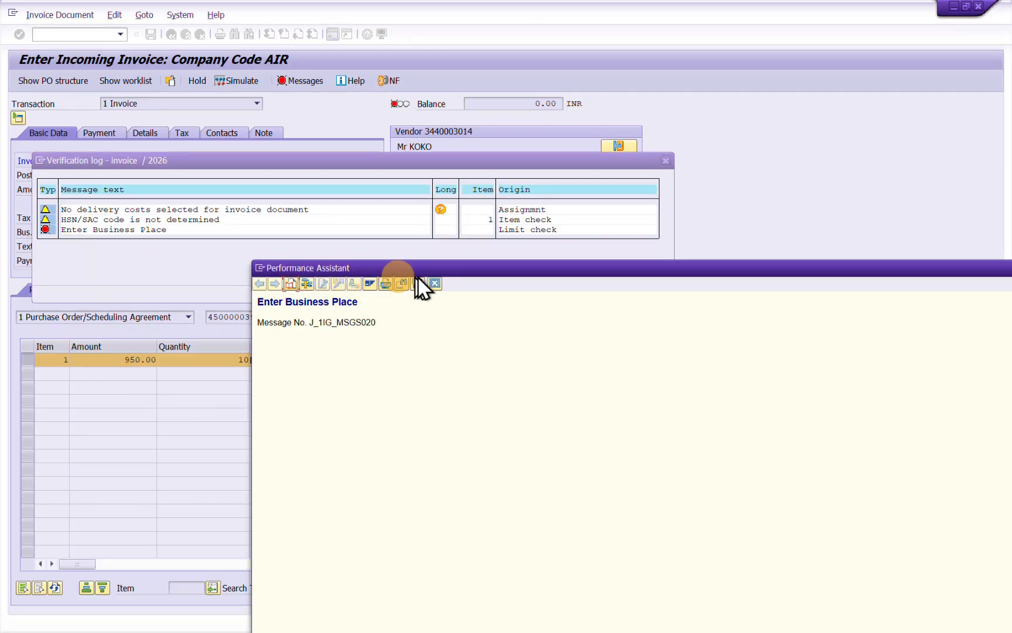
left_click_drag(469, 269, 393, 136)
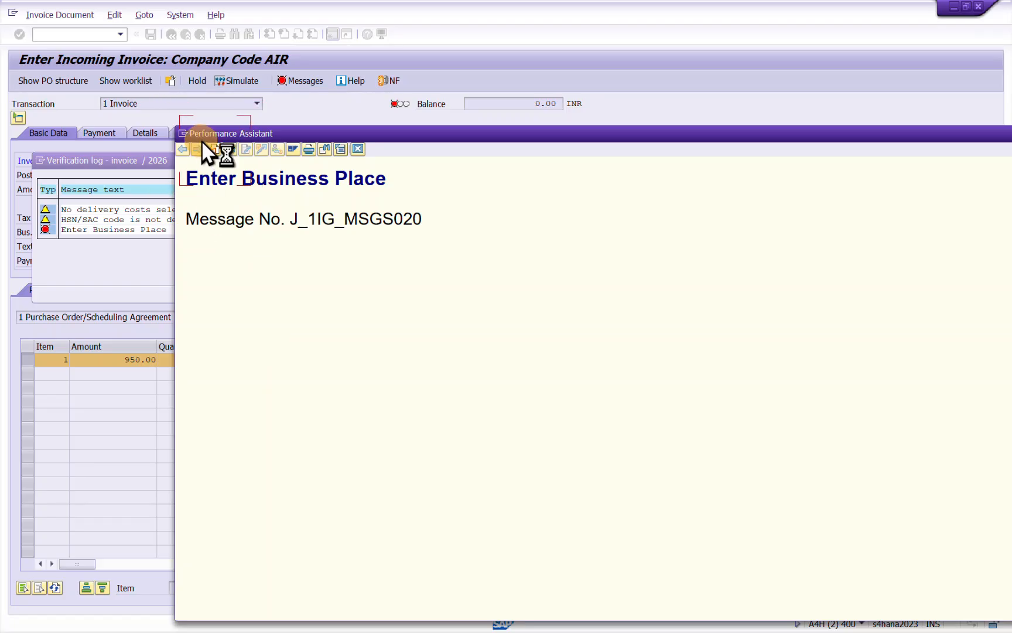
key("super+shift+s")
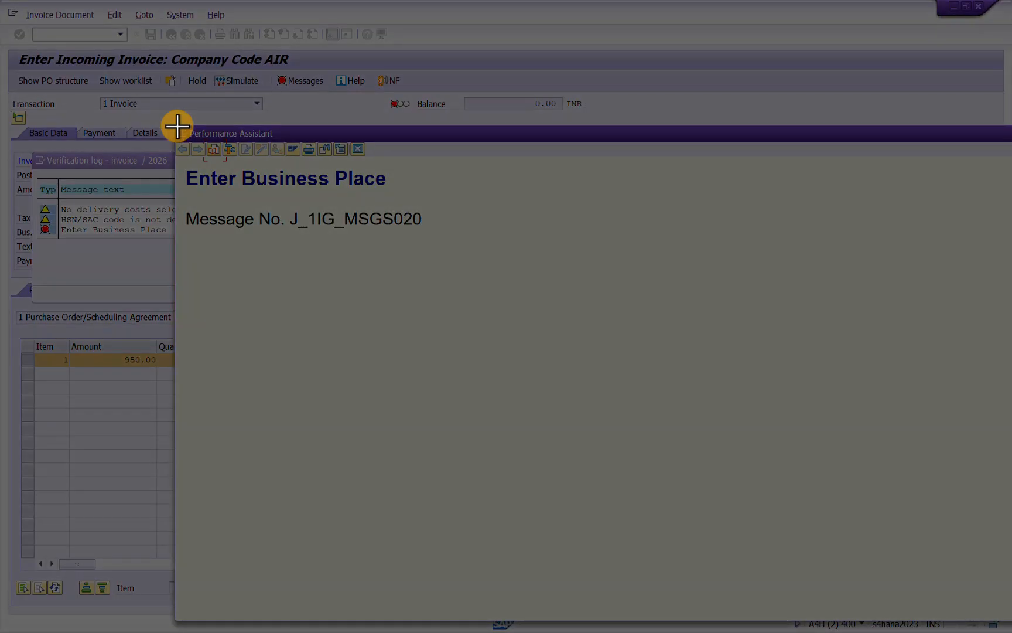
left_click_drag(177, 126, 709, 386)
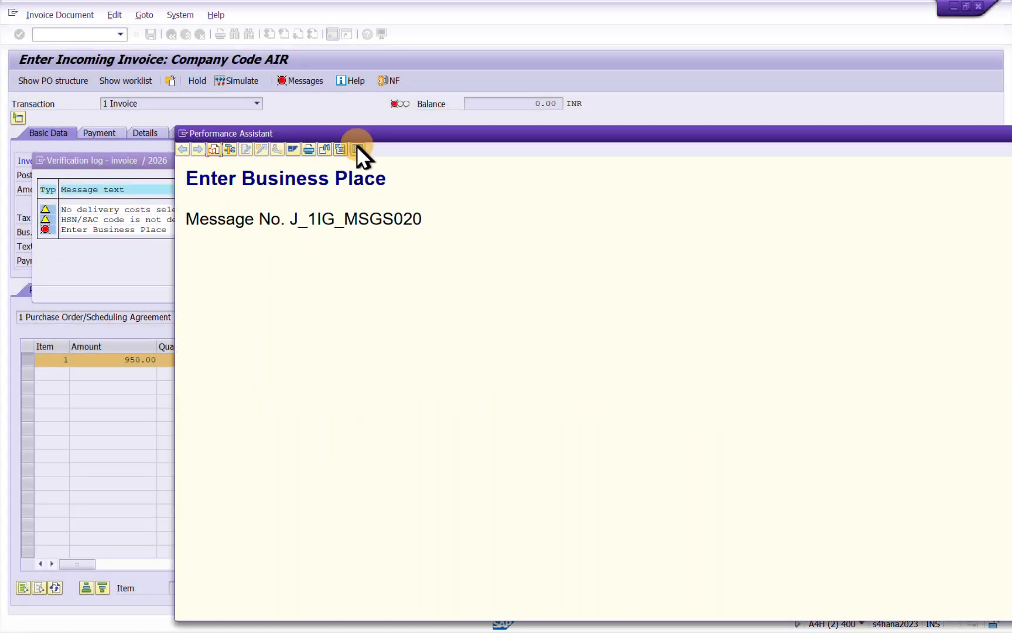
Step: View the technical information and application help for the "Enter Business Place" message, and close its help window
left_click(229, 150)
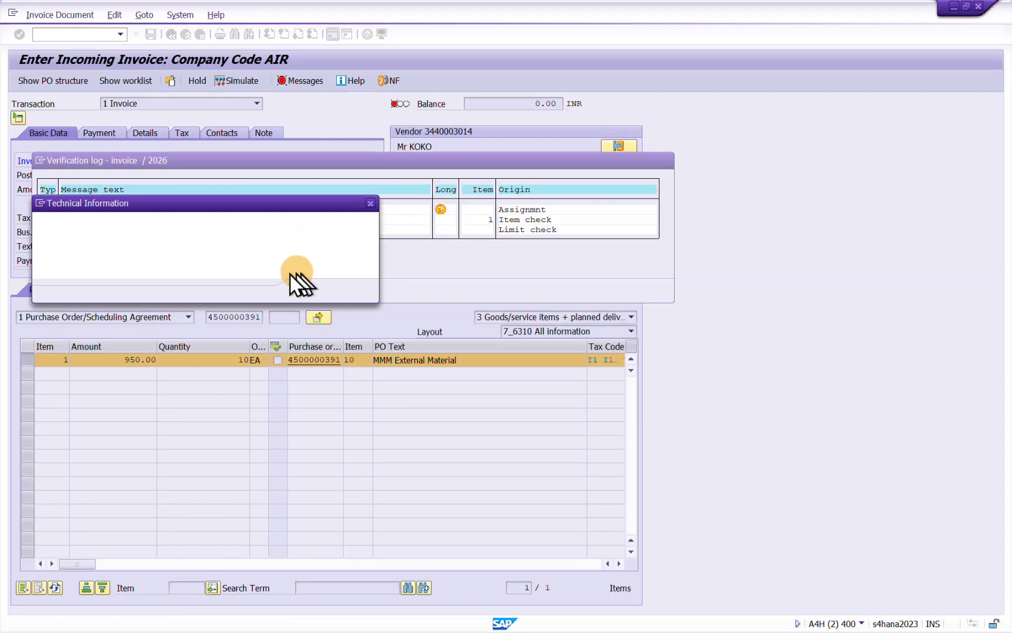
left_click(370, 204)
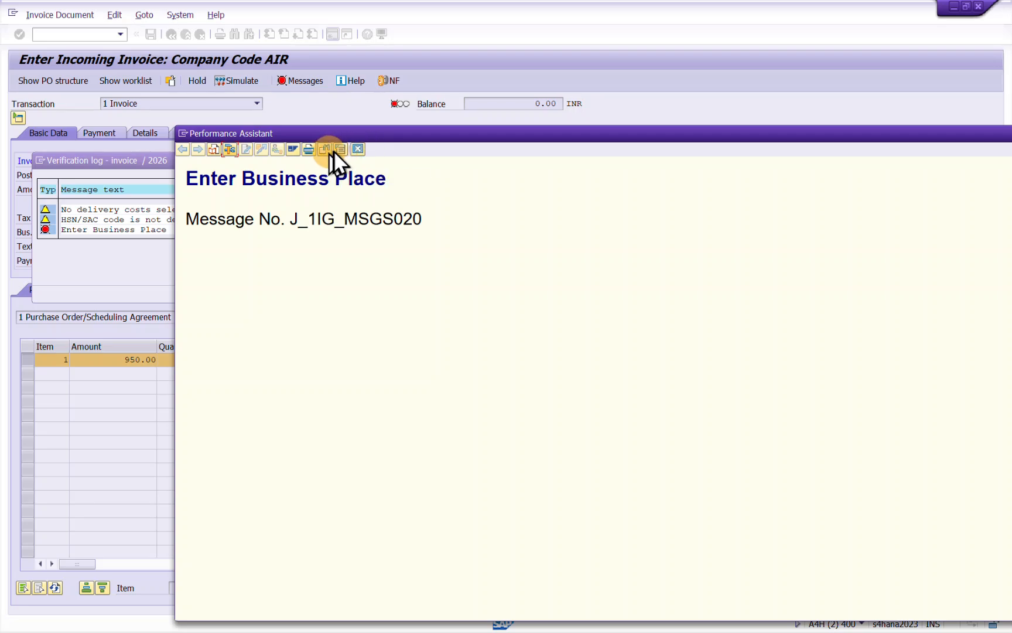
left_click(215, 149)
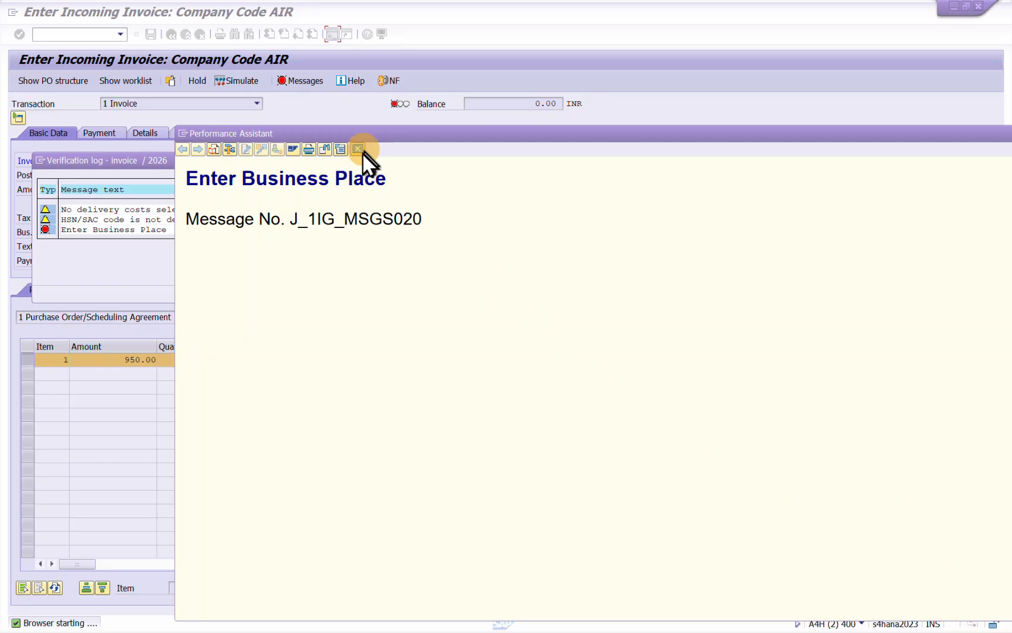
left_click(357, 150)
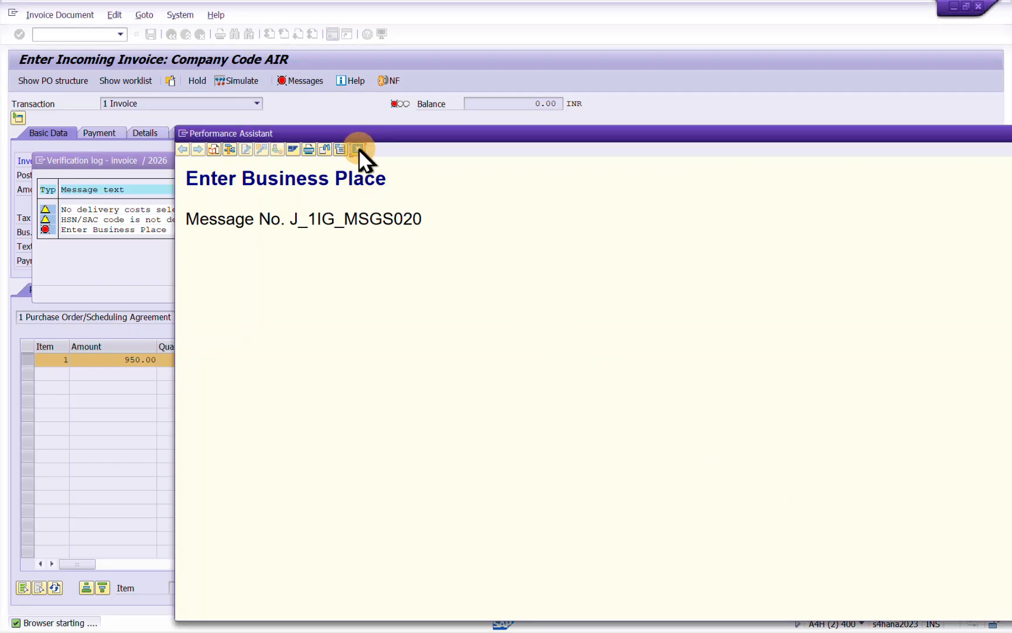
left_click(358, 150)
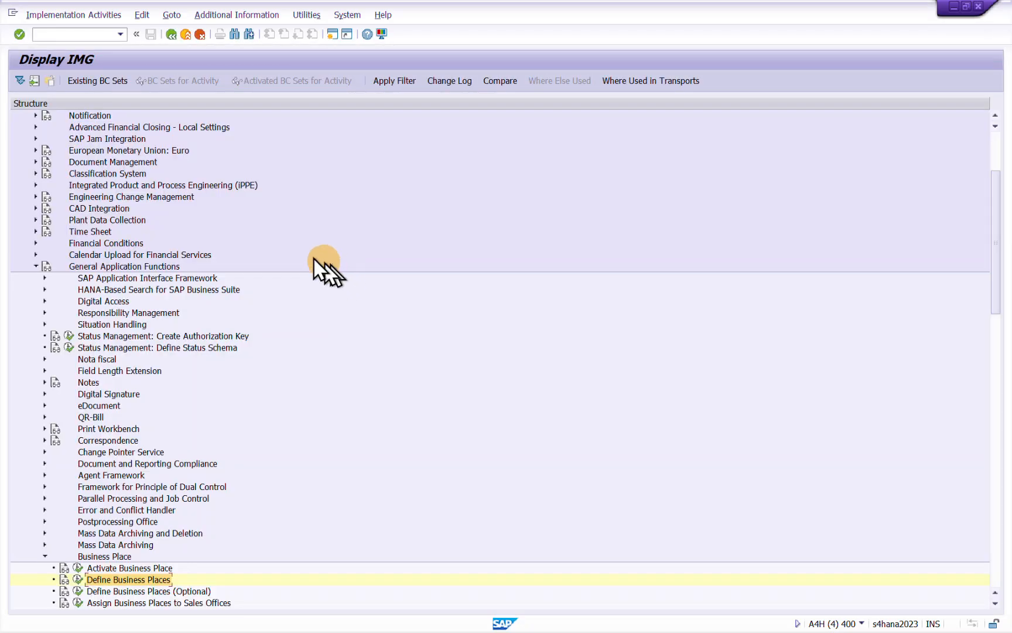
Step: Locate Define Business Places in the Customizing guide under Cross-Application Components, General Application Functions, Business Place
scroll(269, 296, "up", 4)
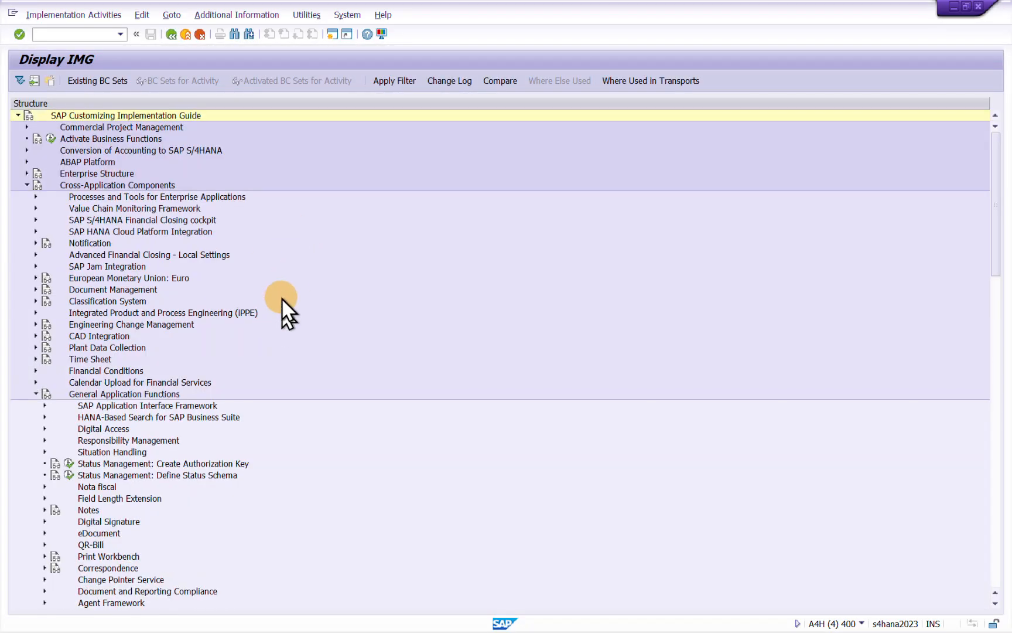
left_click(137, 186)
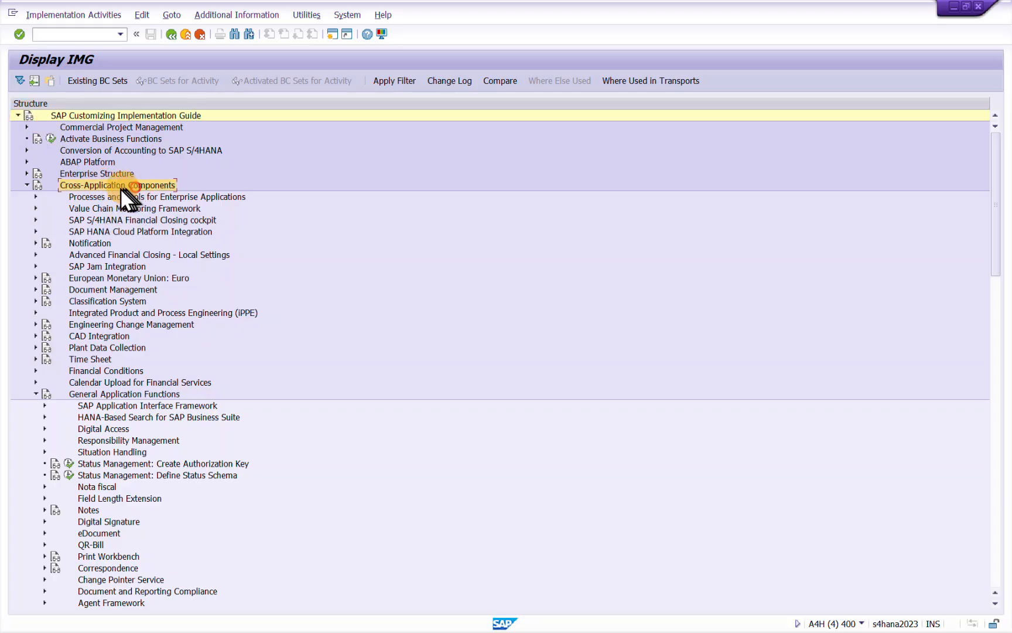
left_click(97, 393)
scroll(208, 393, "down", 4)
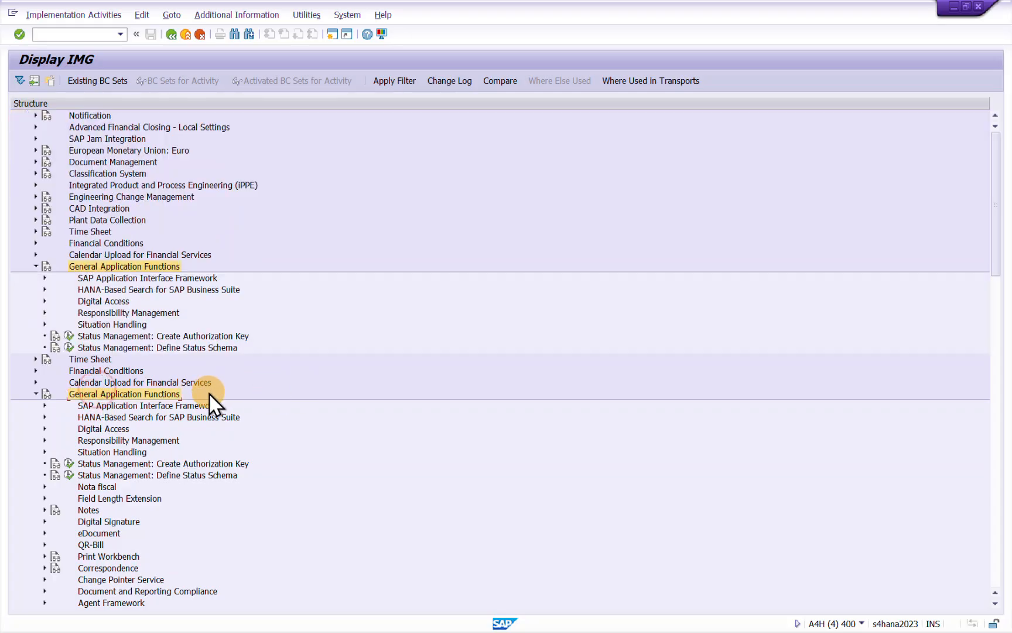
scroll(208, 396, "down", 4)
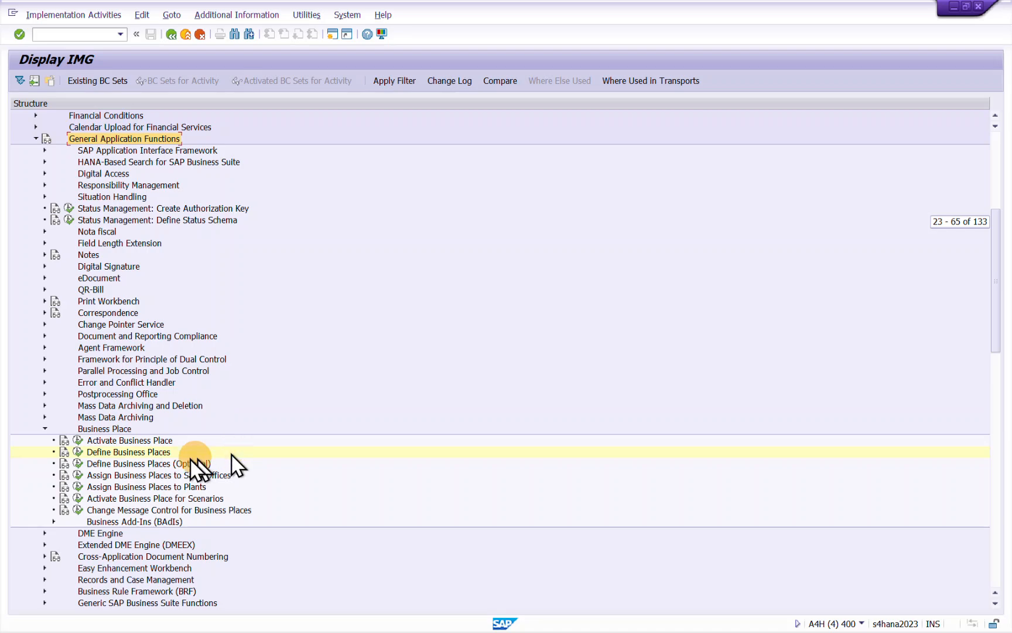
left_click(144, 452)
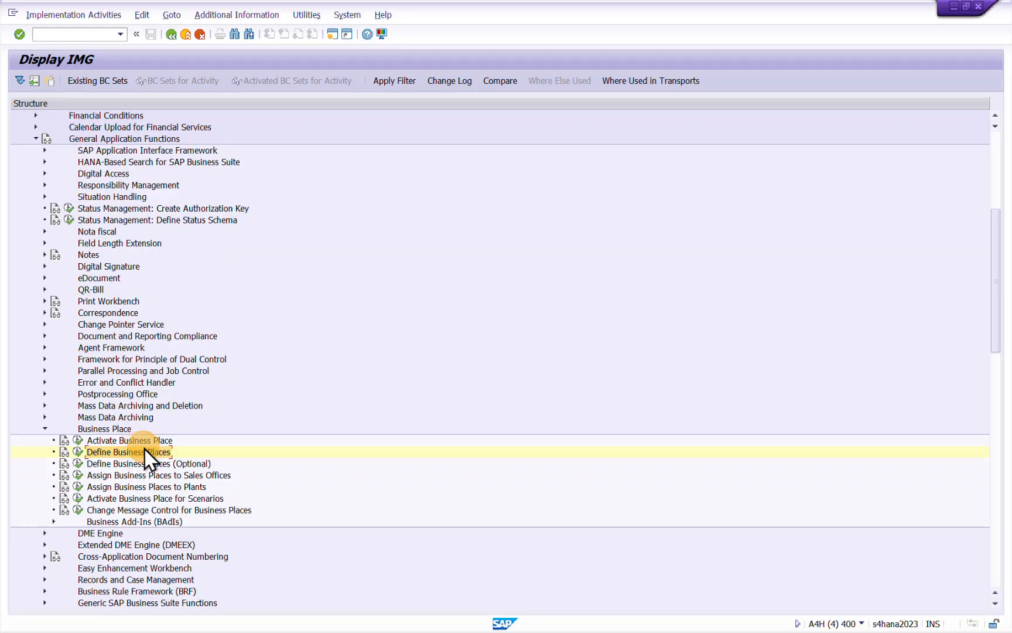
double_click(144, 452)
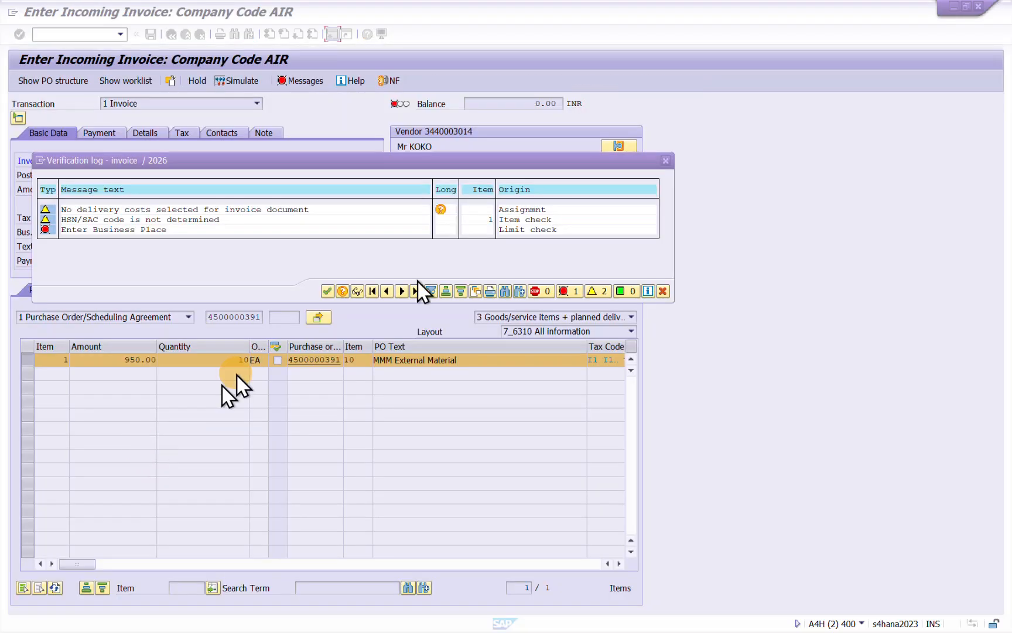
Step: Close the invoice's verification log, read the field help definition of business place, and look up the field's possible values
left_click(663, 291)
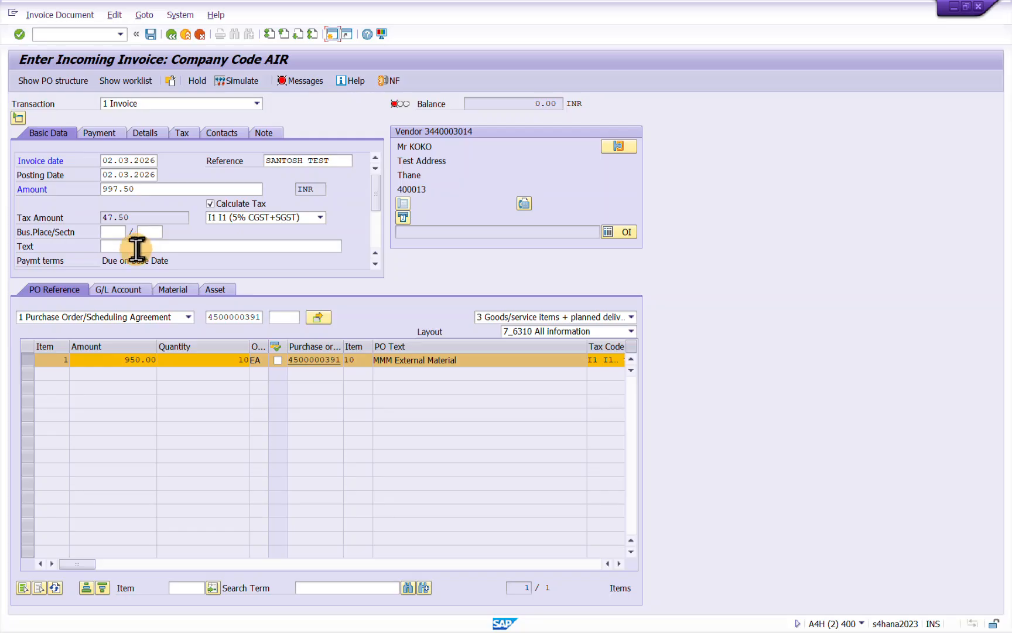
left_click(108, 232)
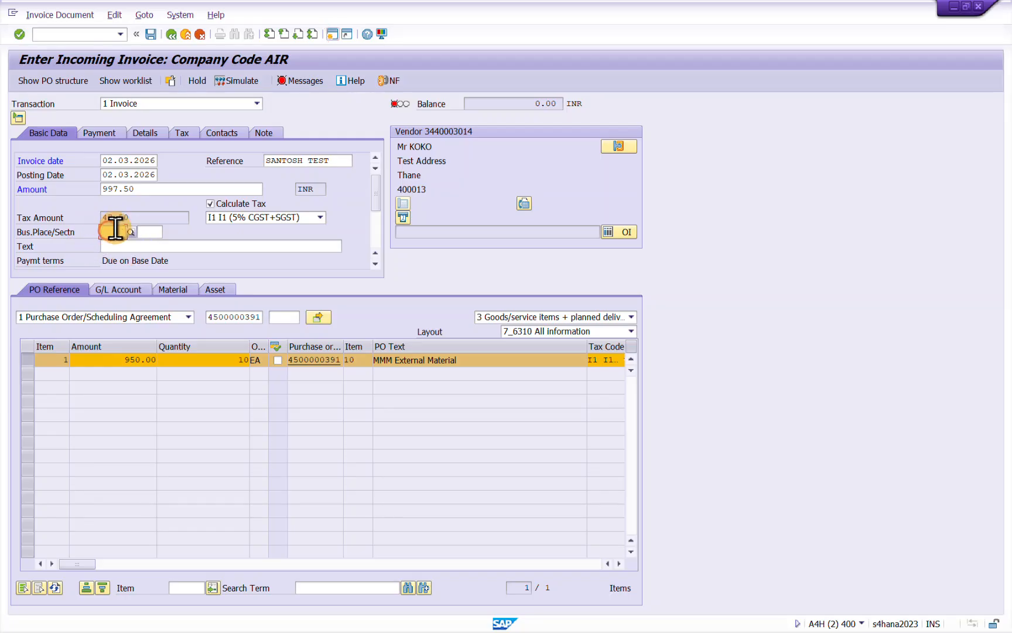
key("F1")
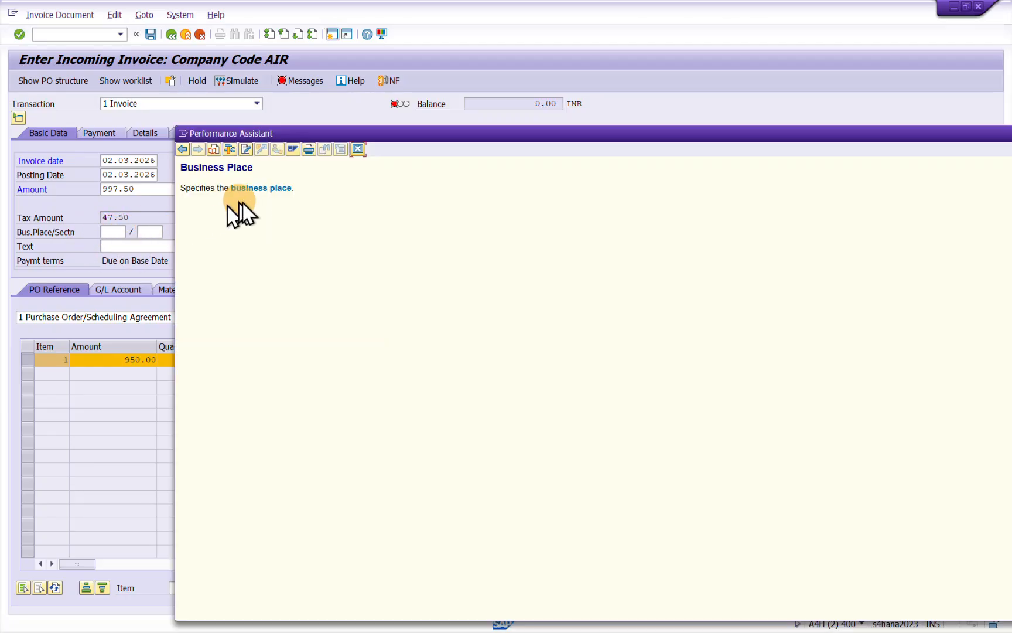
left_click(265, 187)
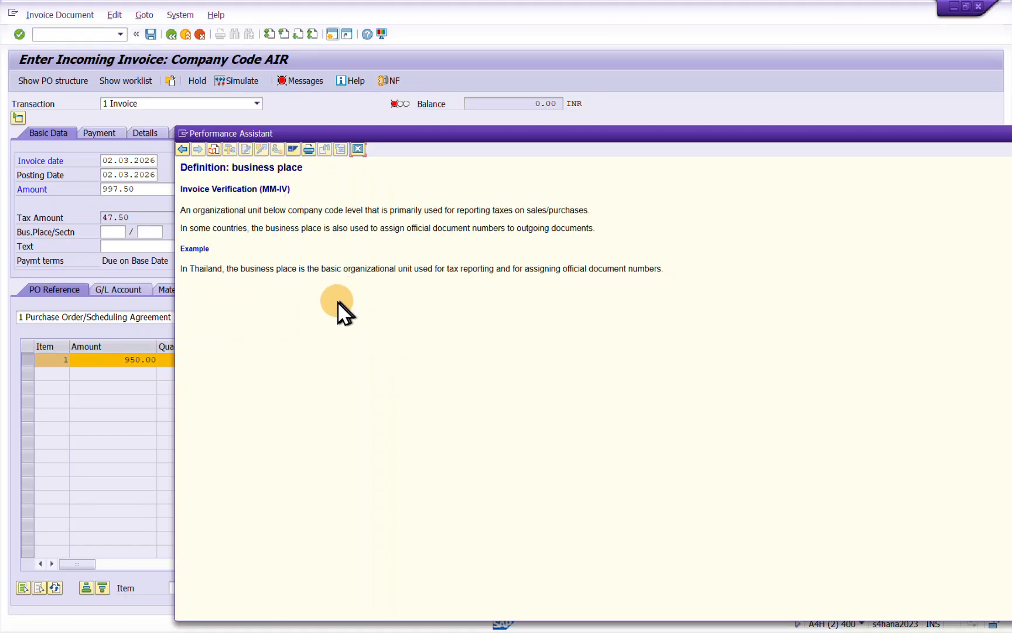
scroll(339, 287, "up", 5)
scroll(332, 297, "down", 2)
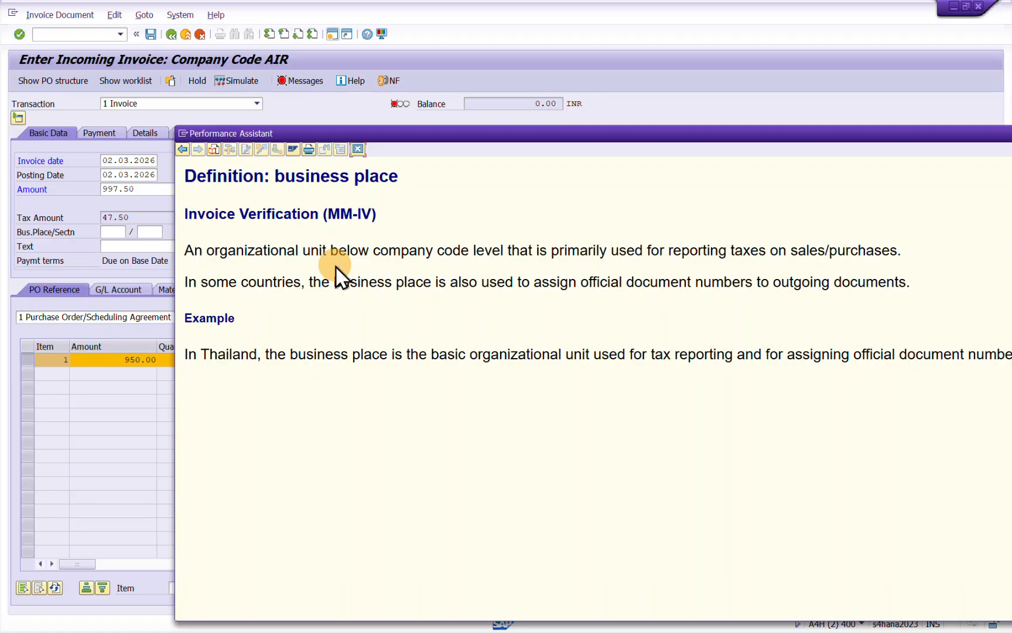
left_click(362, 148)
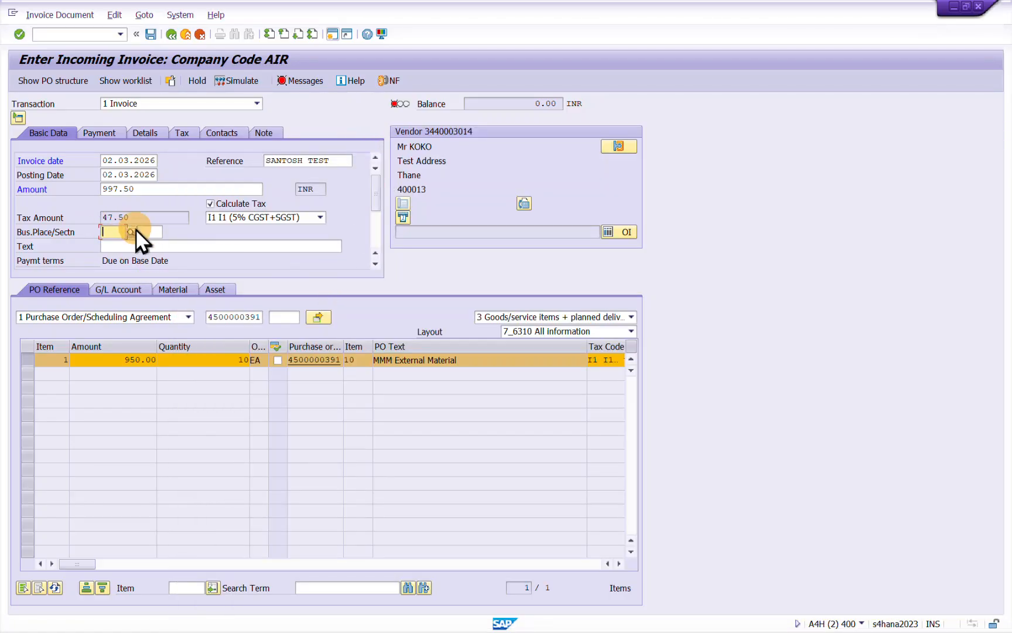
left_click(131, 232)
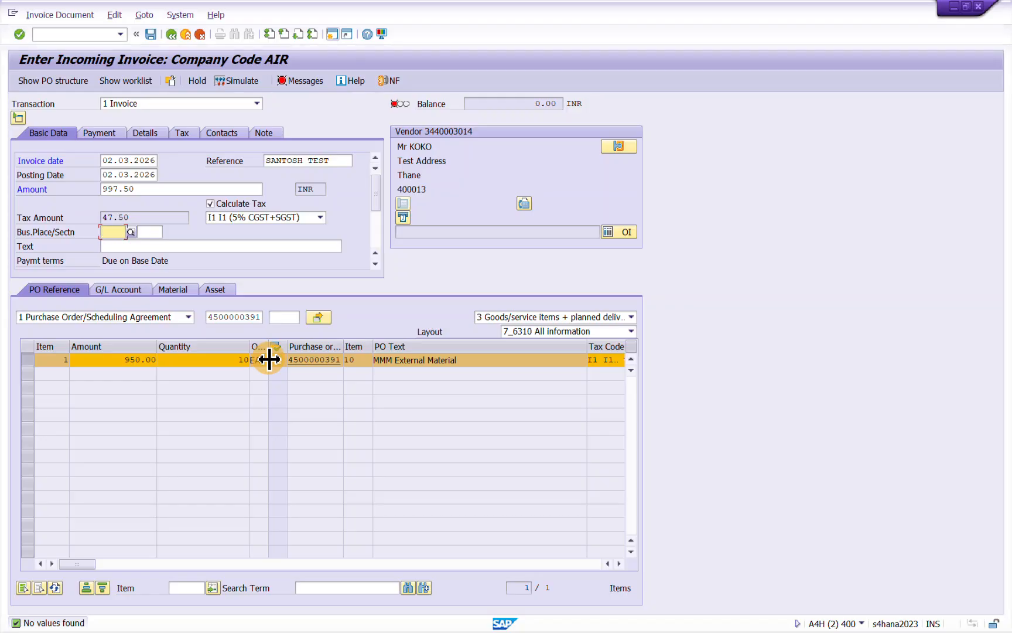
Step: Switch to the Customizing guide, open Define Business Places for company code AIR, and start a new business place entry
key("alt+Tab")
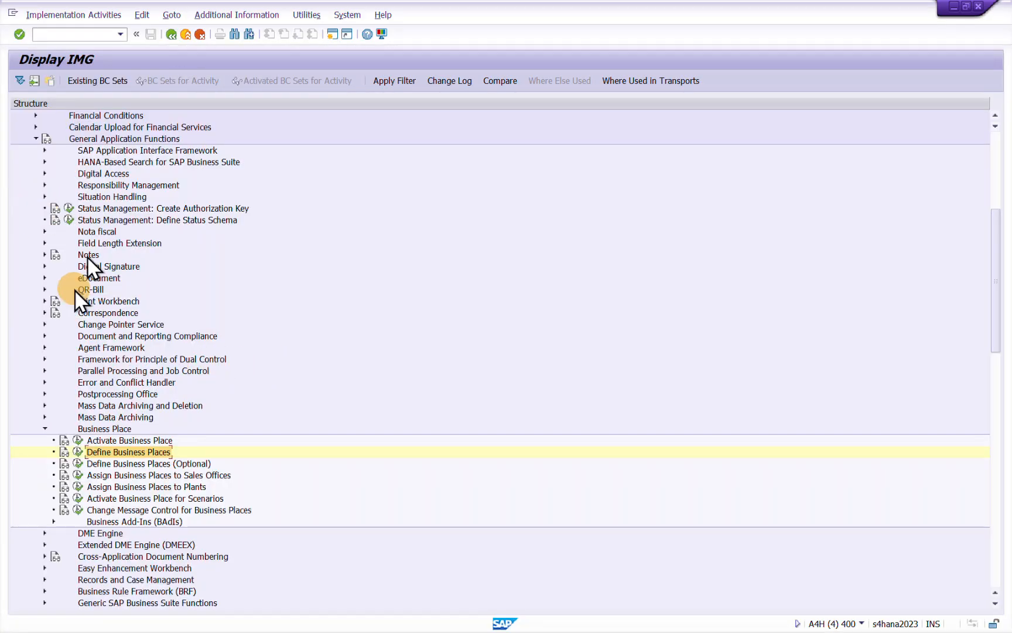
scroll(85, 216, "up", 8)
left_click(99, 185)
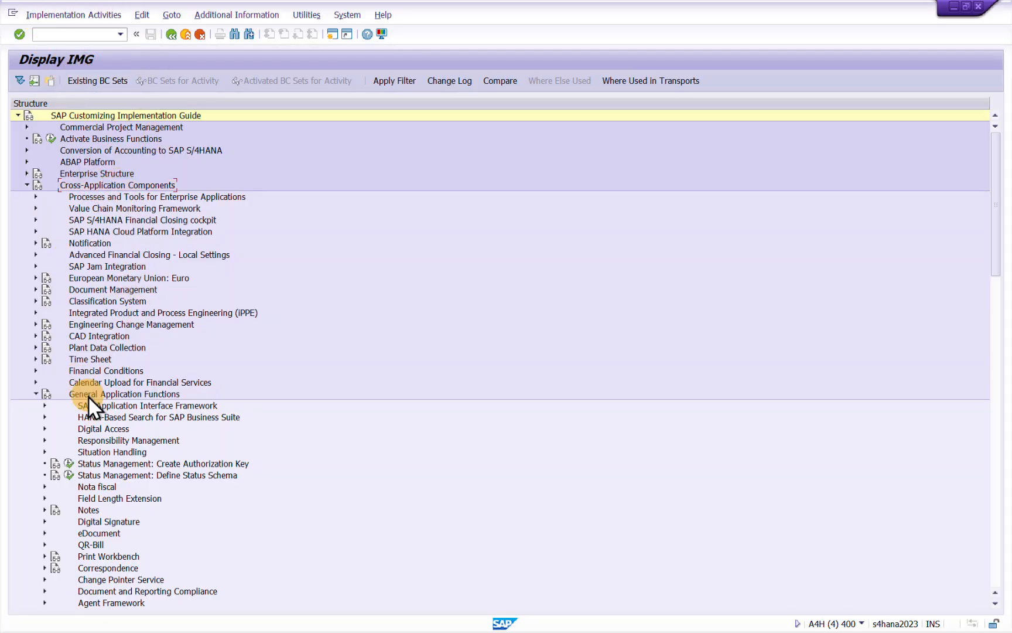
scroll(200, 349, "down", 11)
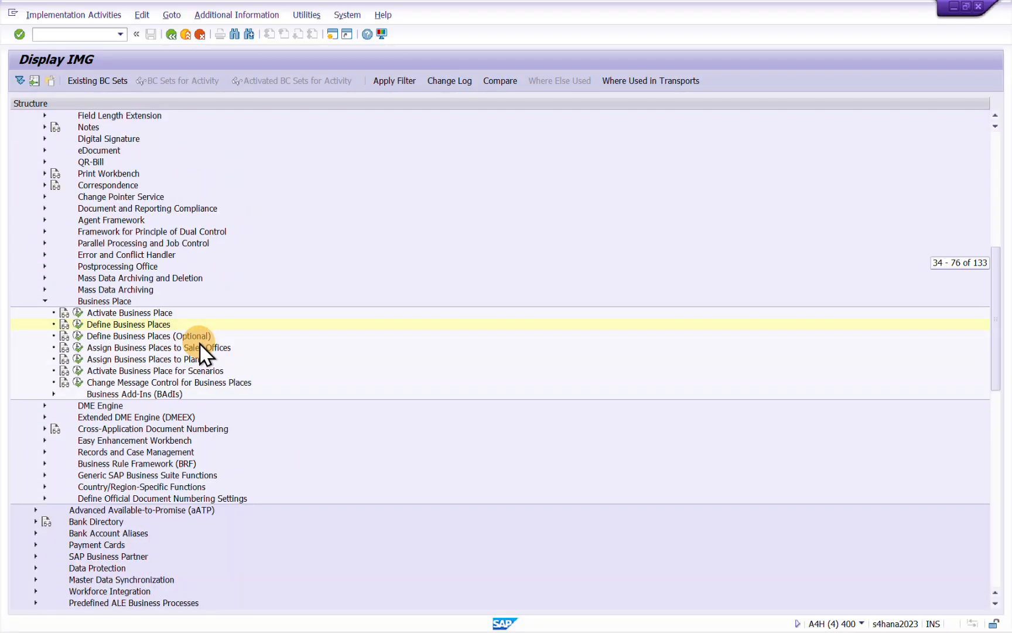
scroll(200, 346, "down", 4)
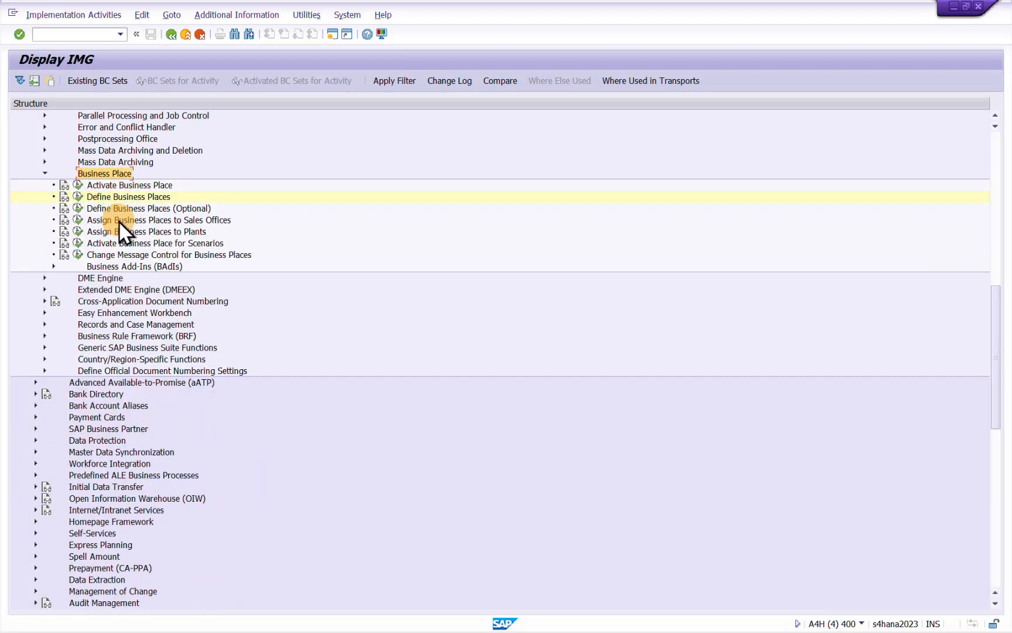
left_click(80, 198)
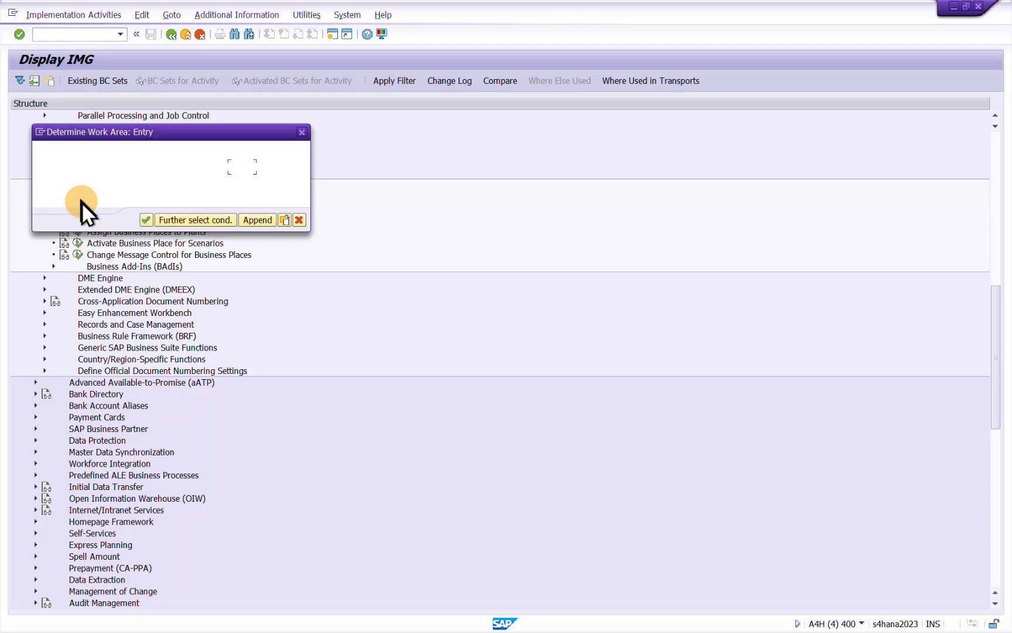
left_click(244, 170)
left_click(147, 220)
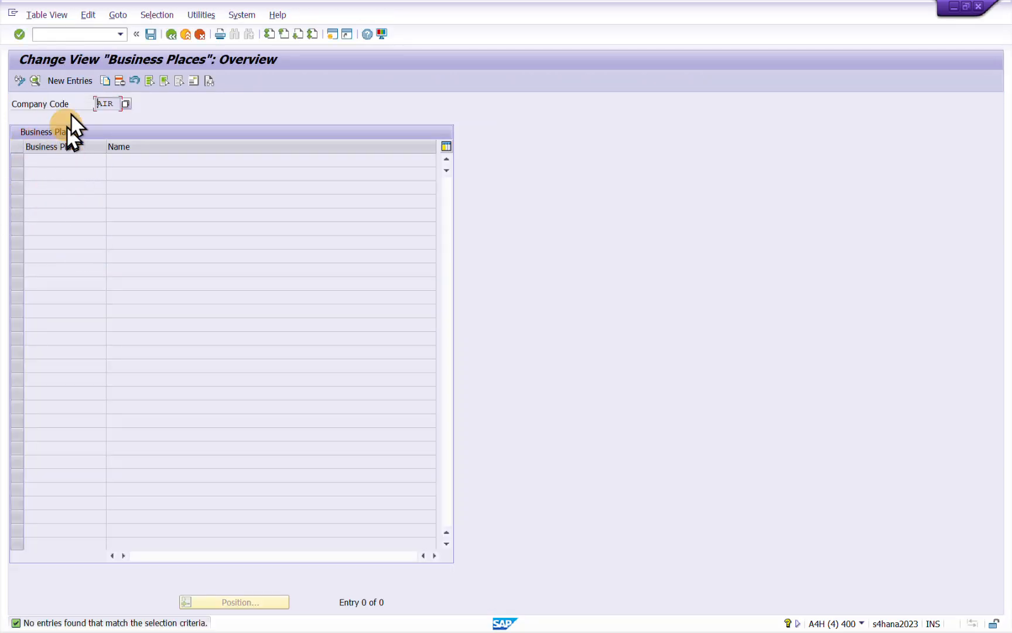
left_click(77, 79)
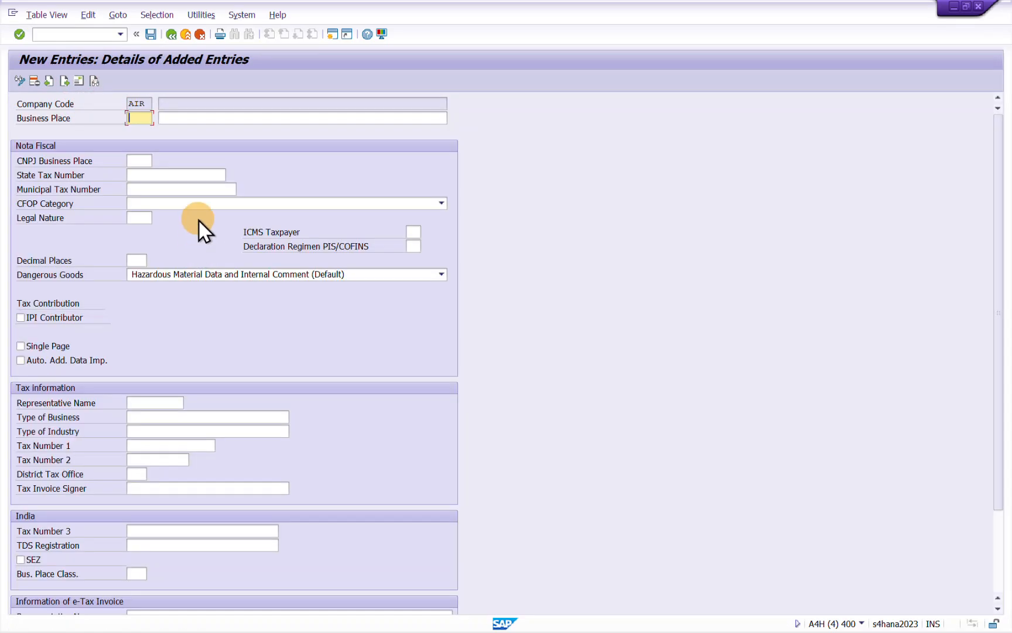
Step: Enter business place G001 with the description "TEST business Place" for company code AIR
type("G001")
key("Tab")
type("TEST bu")
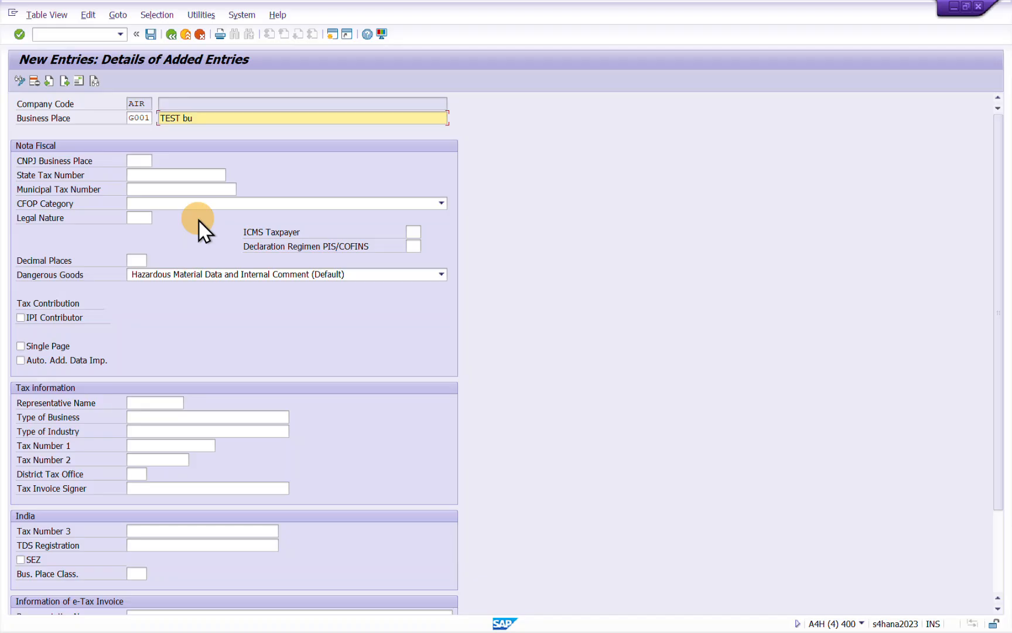
type("siness Plac")
type("e")
key("Return")
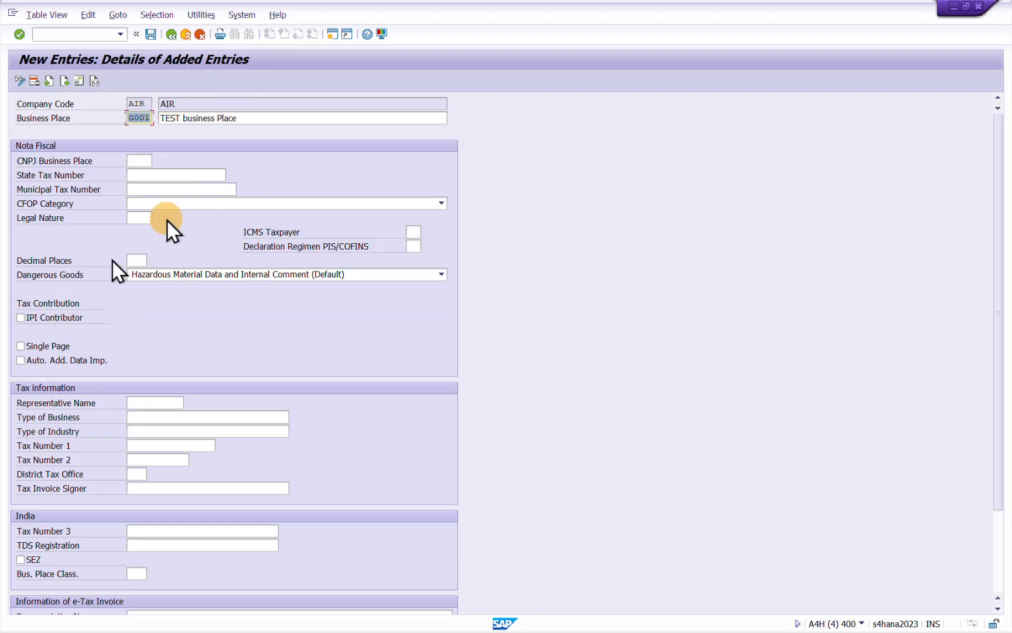
Step: Save the new business place entry and, in its address, set the title to Company and search term 1 to TEST
scroll(201, 462, "down", 3)
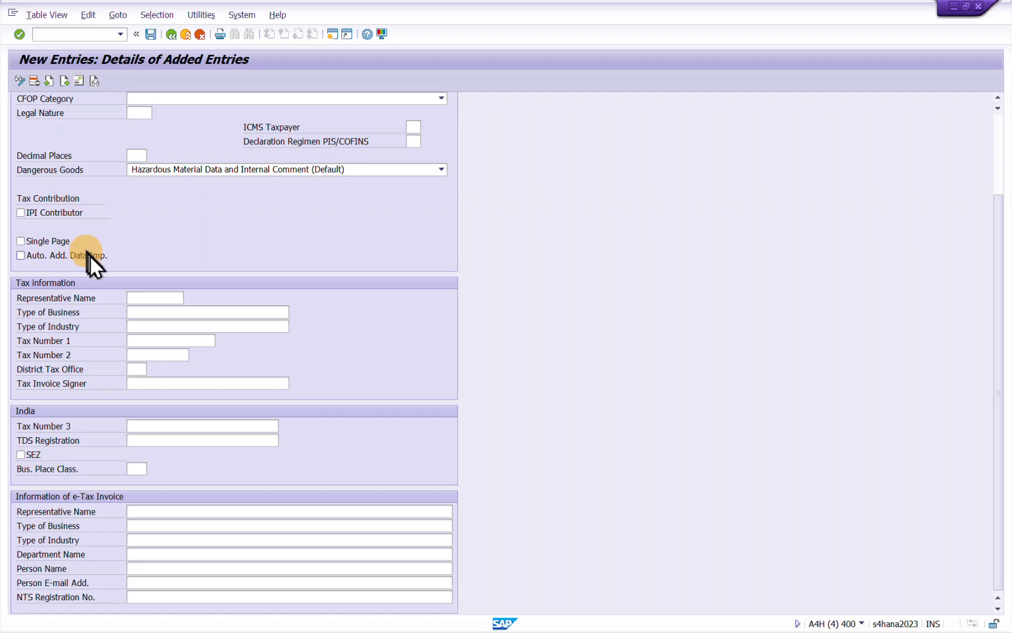
scroll(112, 274, "up", 1)
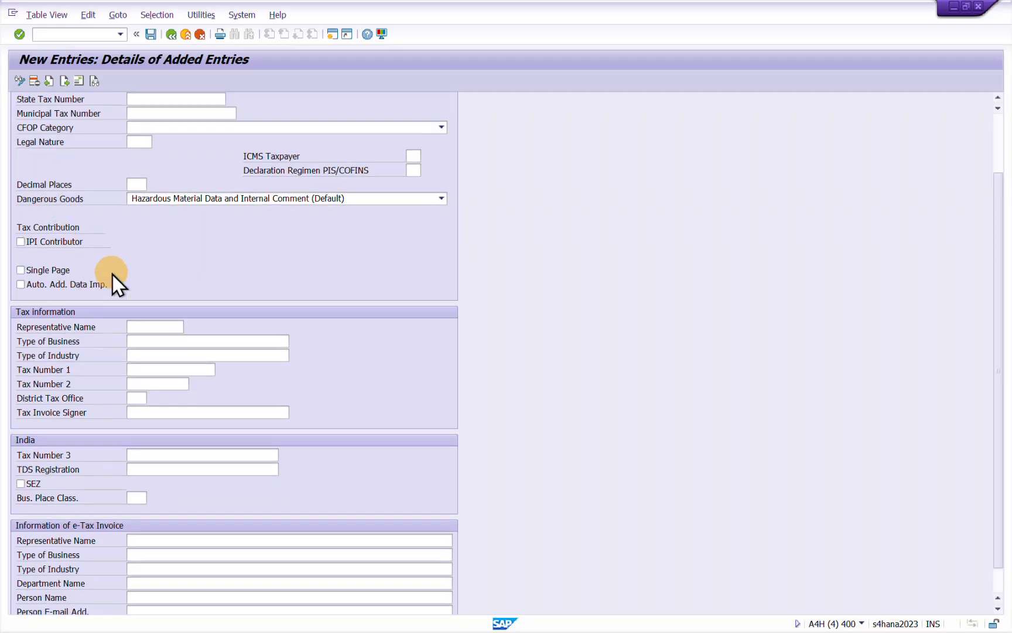
scroll(121, 256, "up", 3)
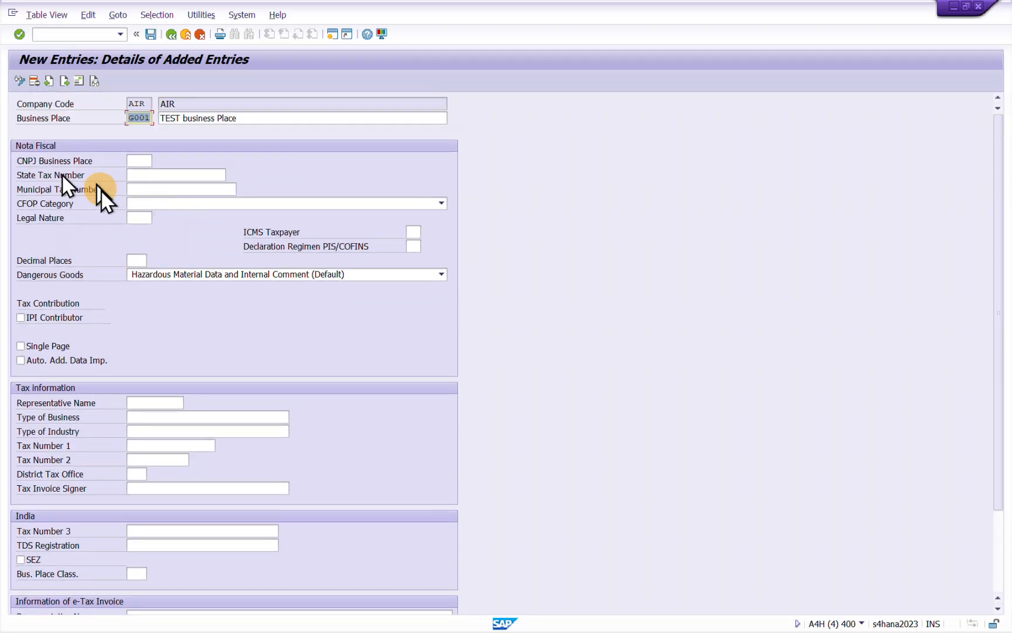
scroll(208, 533, "down", 4)
scroll(212, 505, "up", 4)
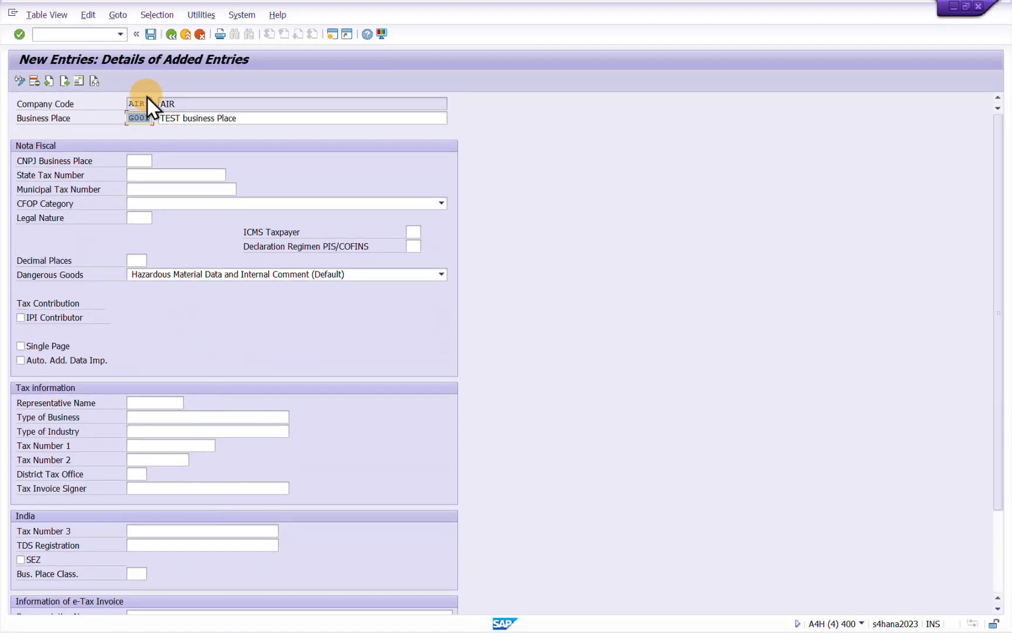
left_click(150, 35)
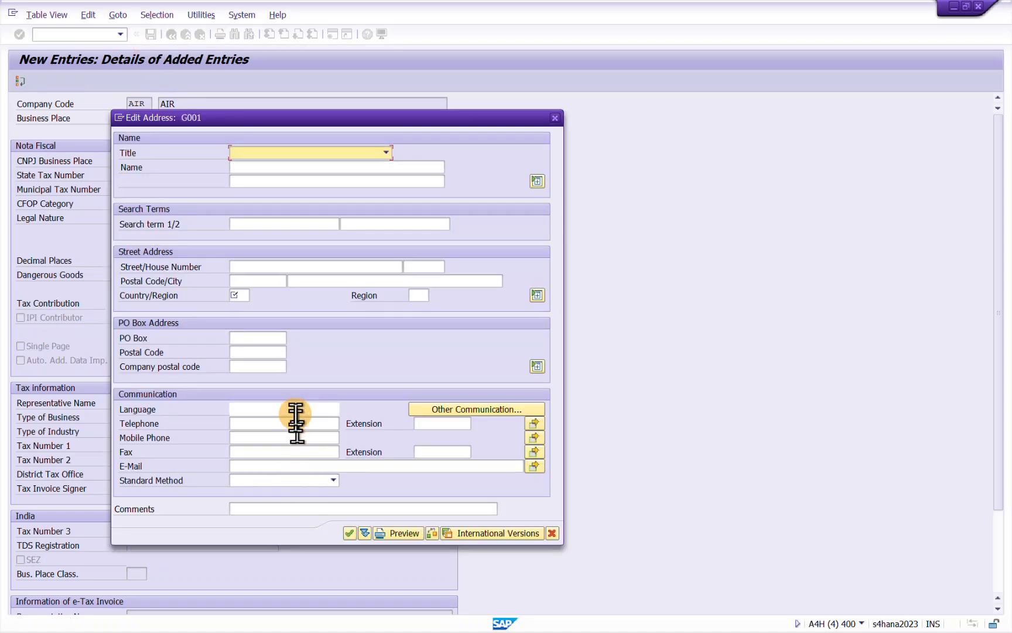
left_click(385, 153)
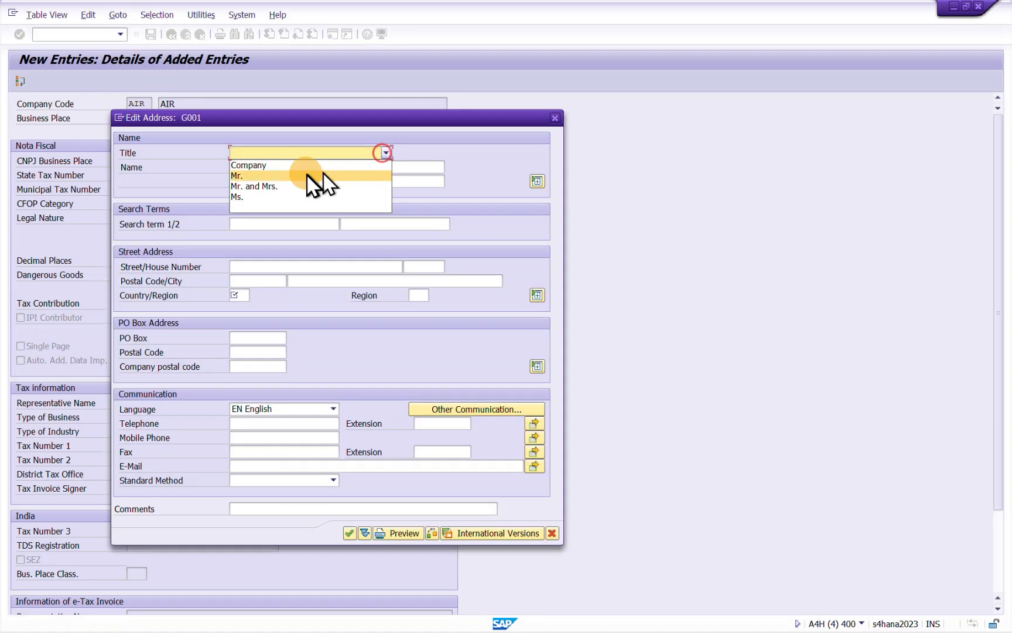
left_click(282, 166)
left_click(297, 224)
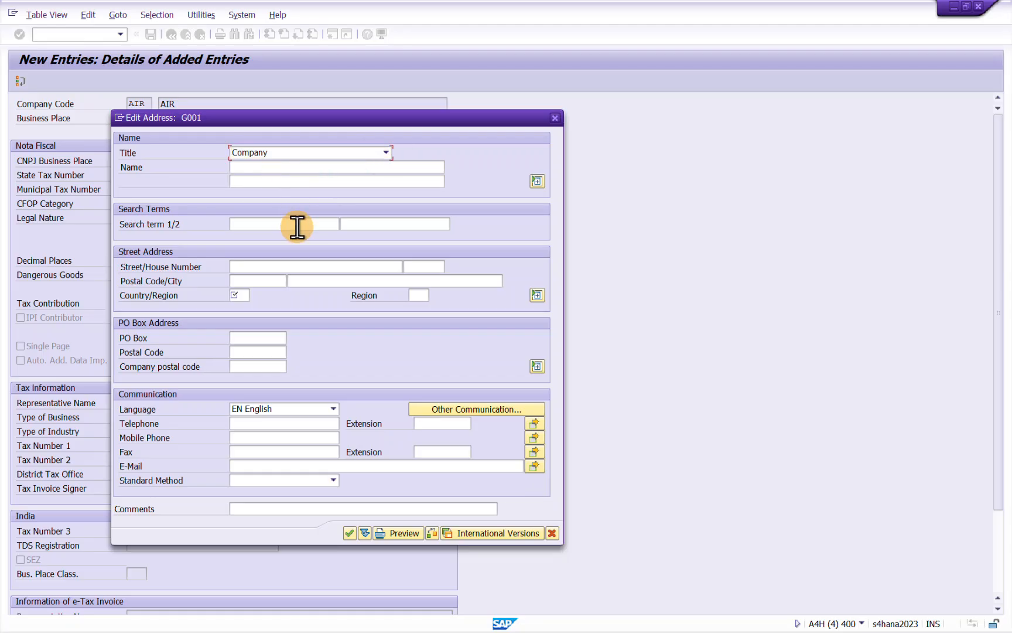
type("TEST")
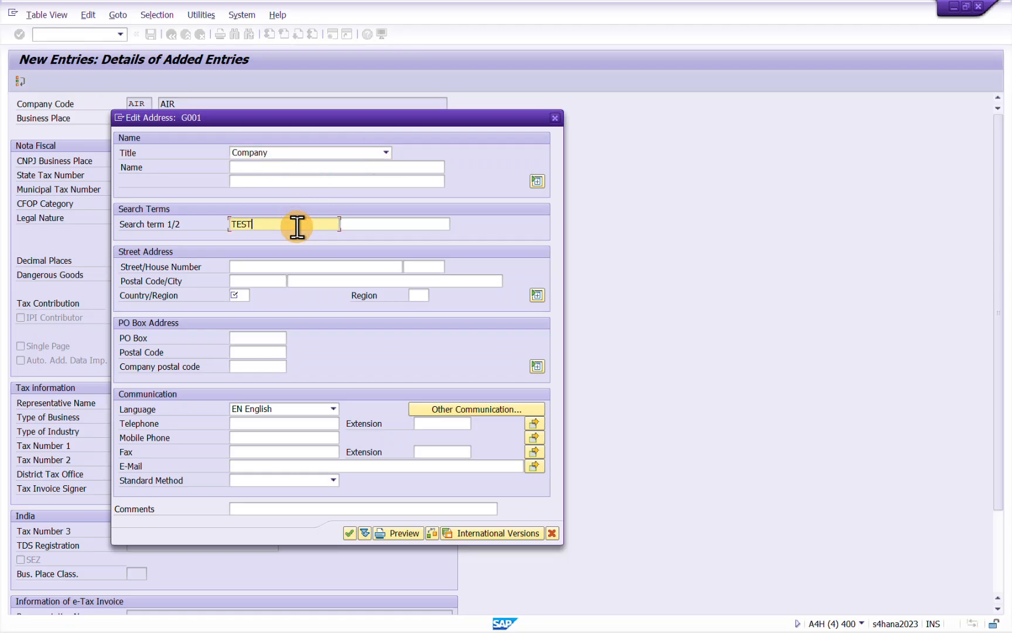
Step: Set the business place address's country to IE and its region to D (Dublin)
key("Tab")
key("Tab")
key("Tab")
key("Tab")
key("Tab")
key("Tab")
key("Tab")
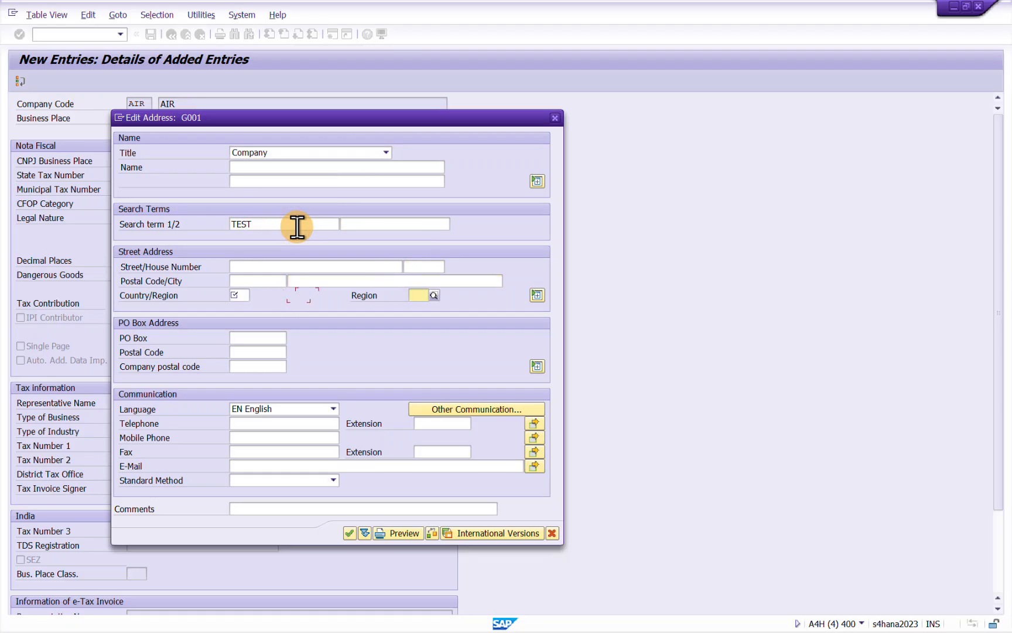
key("shift+Tab")
type("IE")
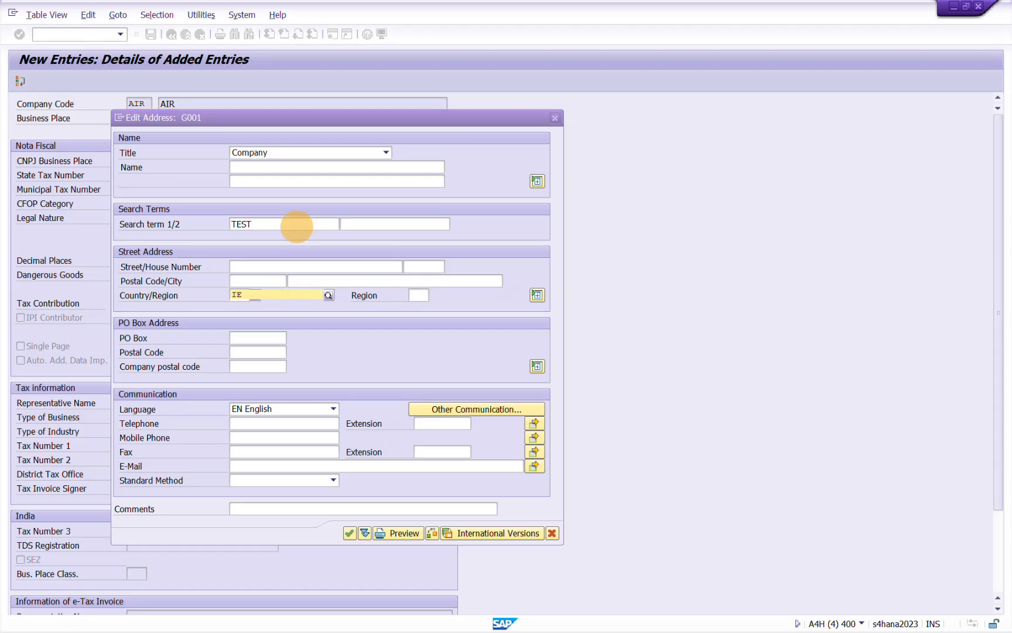
key("Tab")
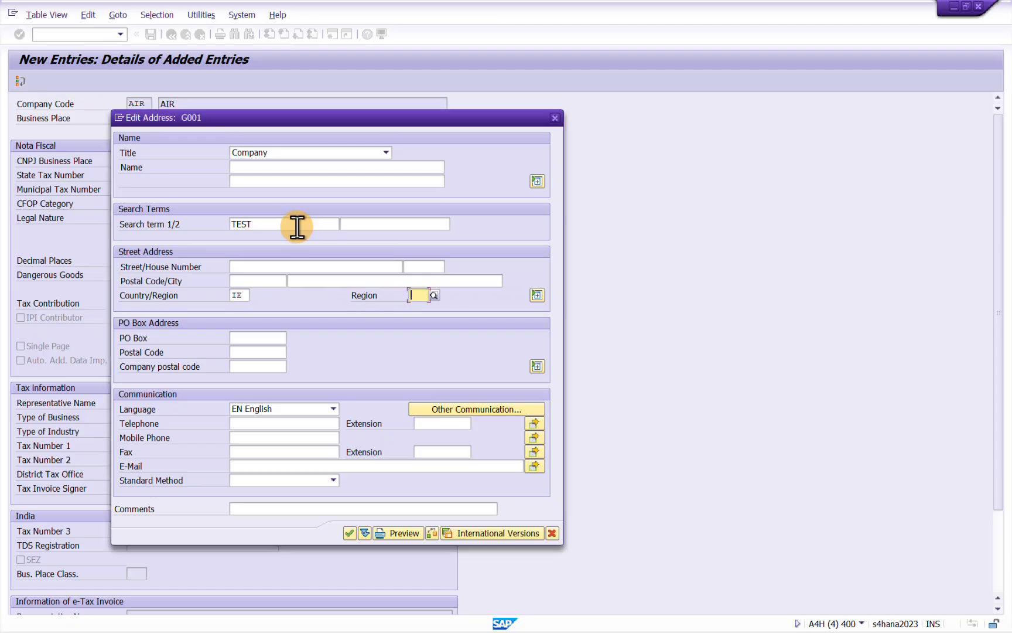
type("D")
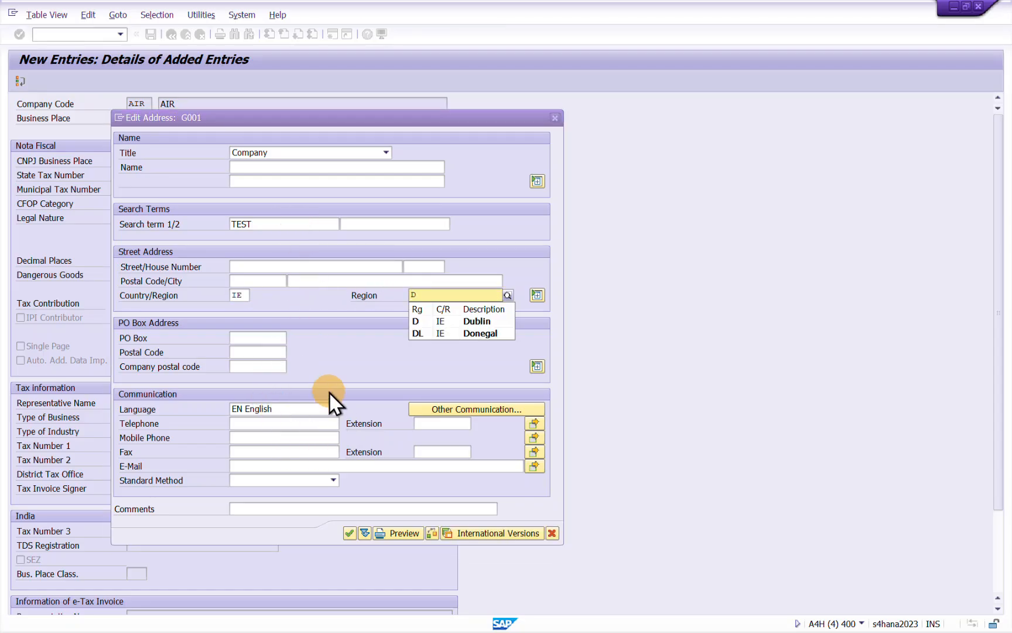
left_click(454, 324)
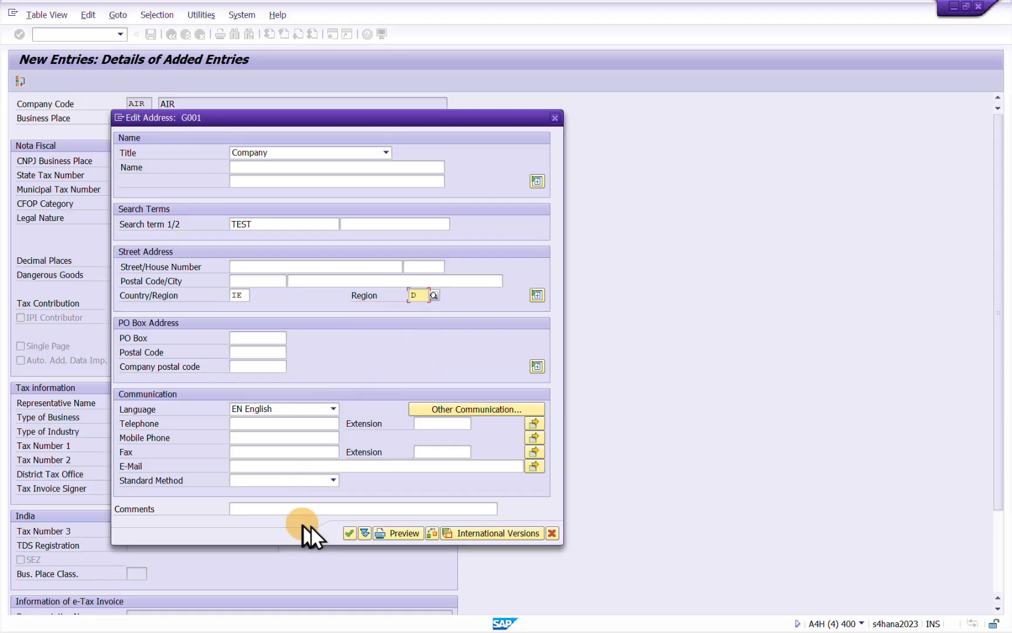
Step: Confirm the address and save business place G001 under the proposed customizing request
left_click(352, 528)
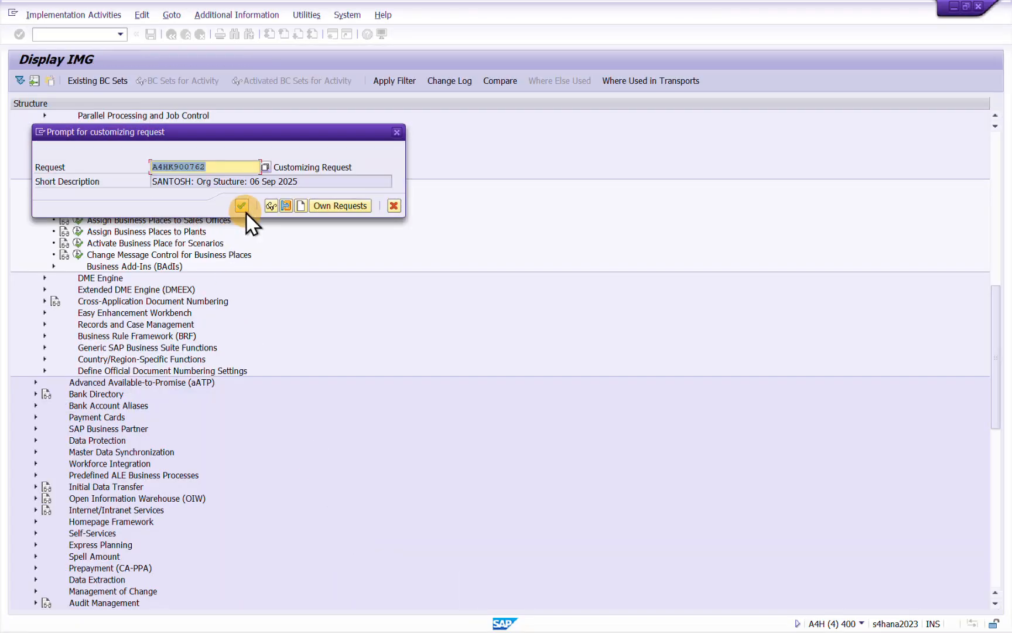
left_click(242, 205)
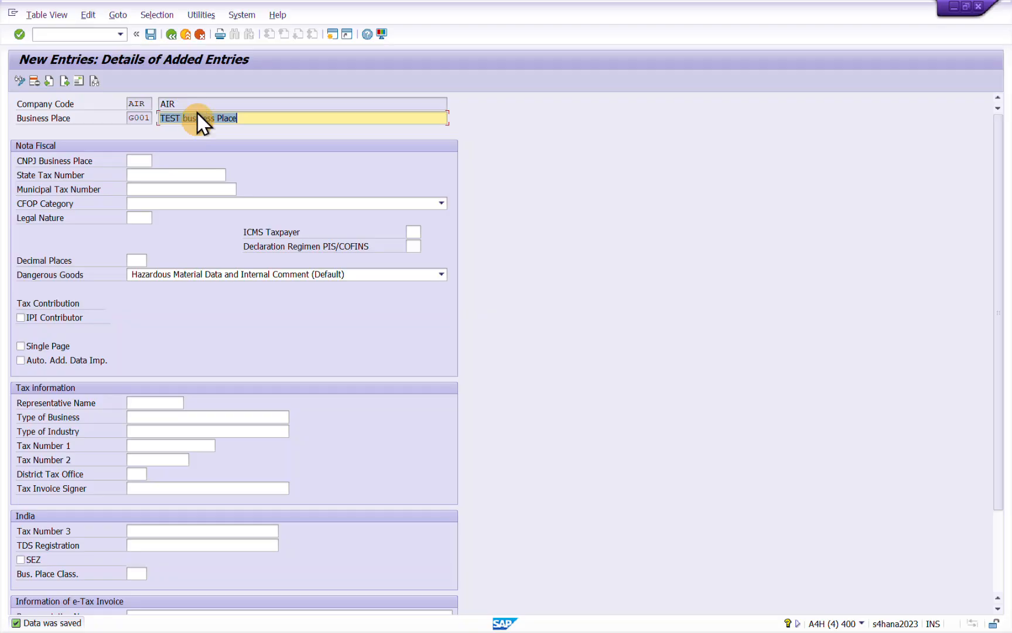
left_click(150, 36)
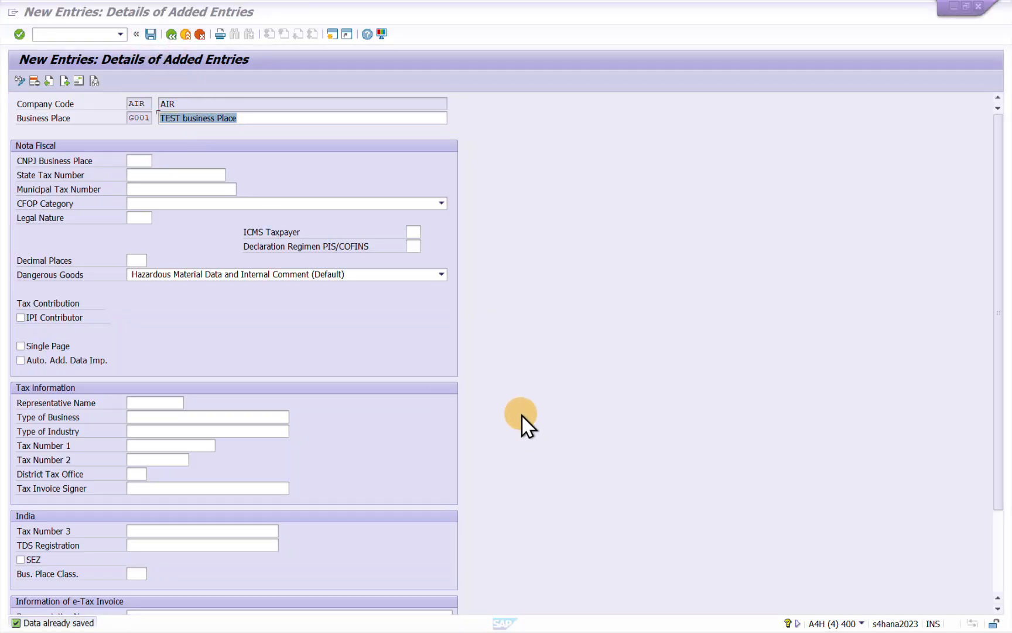
Step: Switch to the invoice session, discard the open incoming invoice without posting, and restart transaction MIRO
key("alt+Tab")
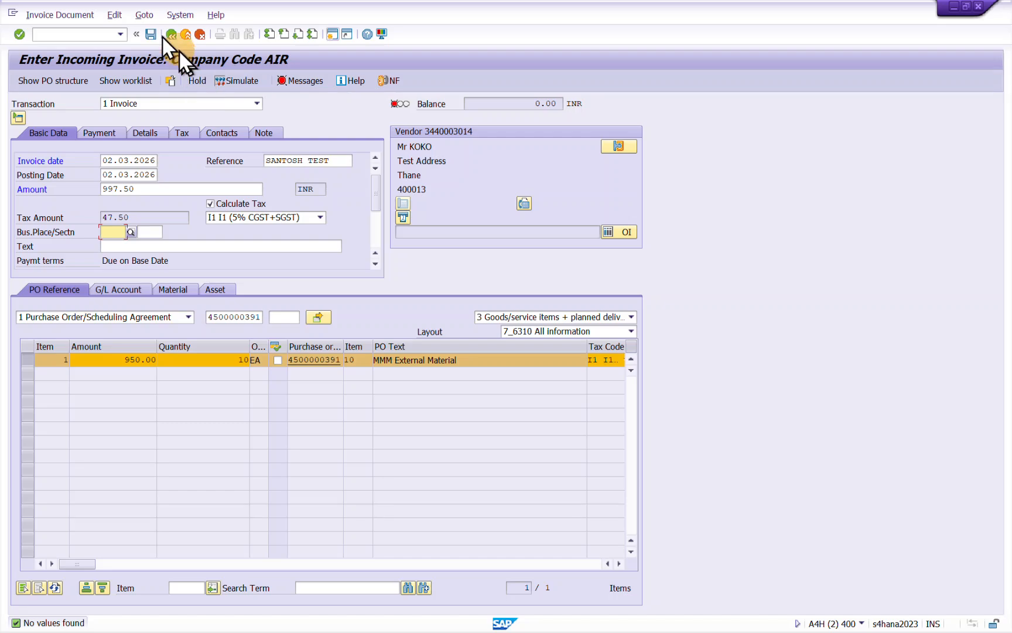
left_click(169, 36)
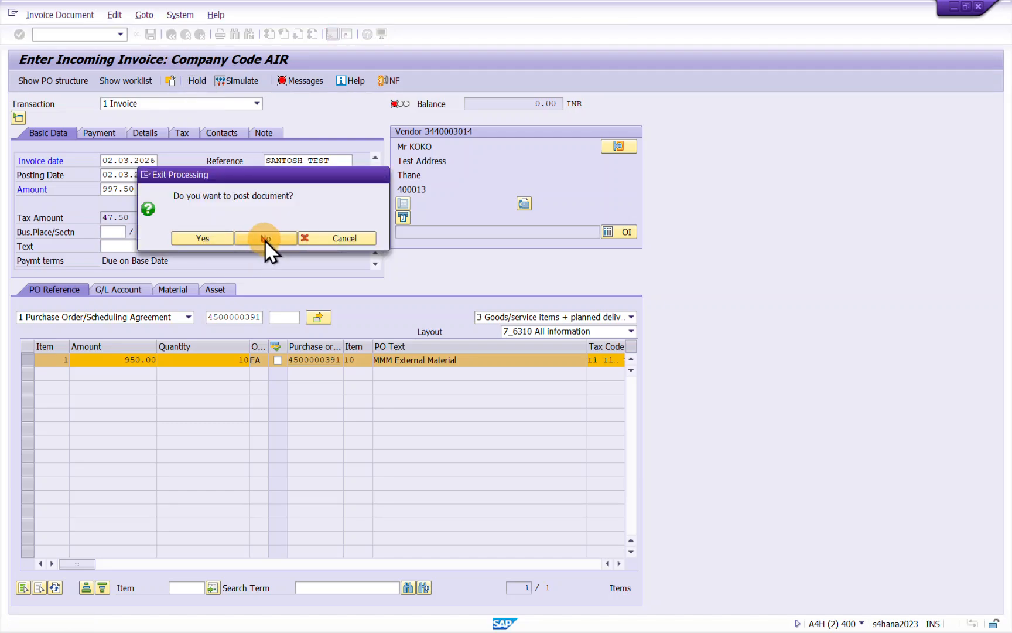
left_click(266, 239)
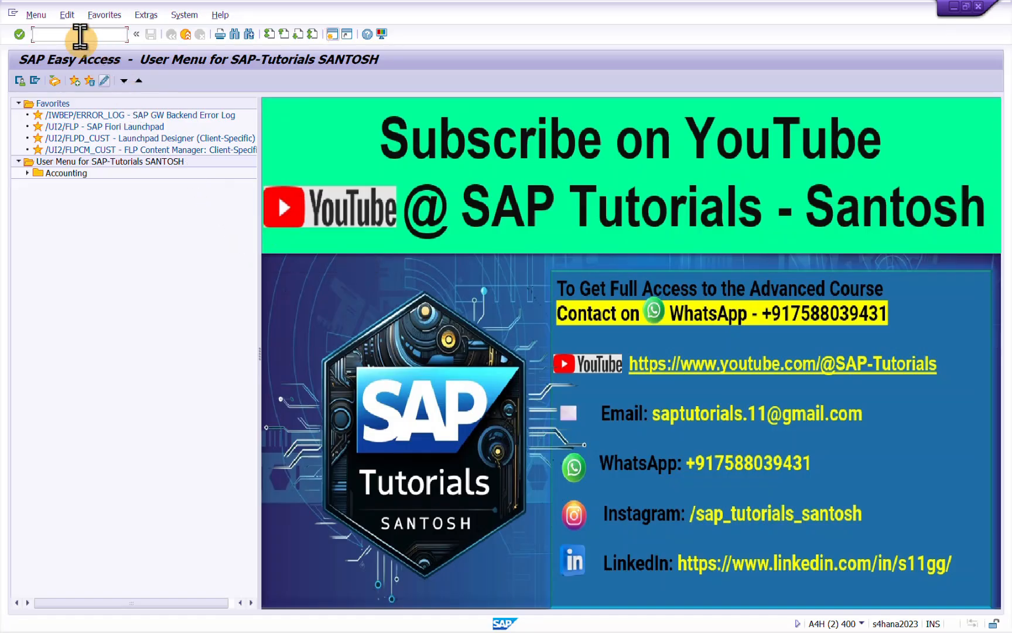
type("MIRO")
key("Return")
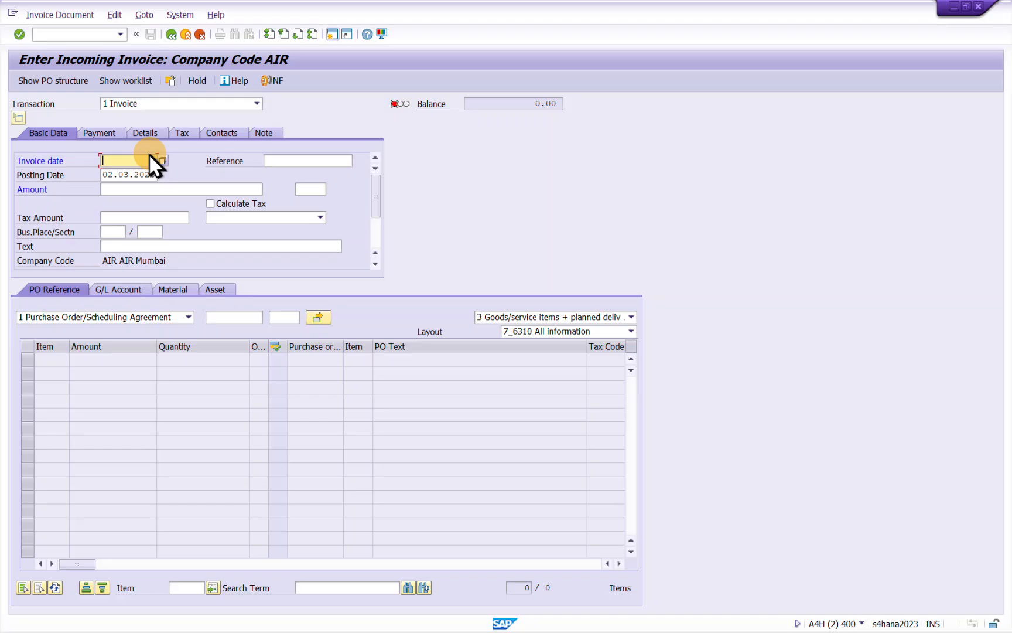
Step: Set the invoice date to 02.03.2026 and fill in the reference with the previously used test entry
left_click(120, 160)
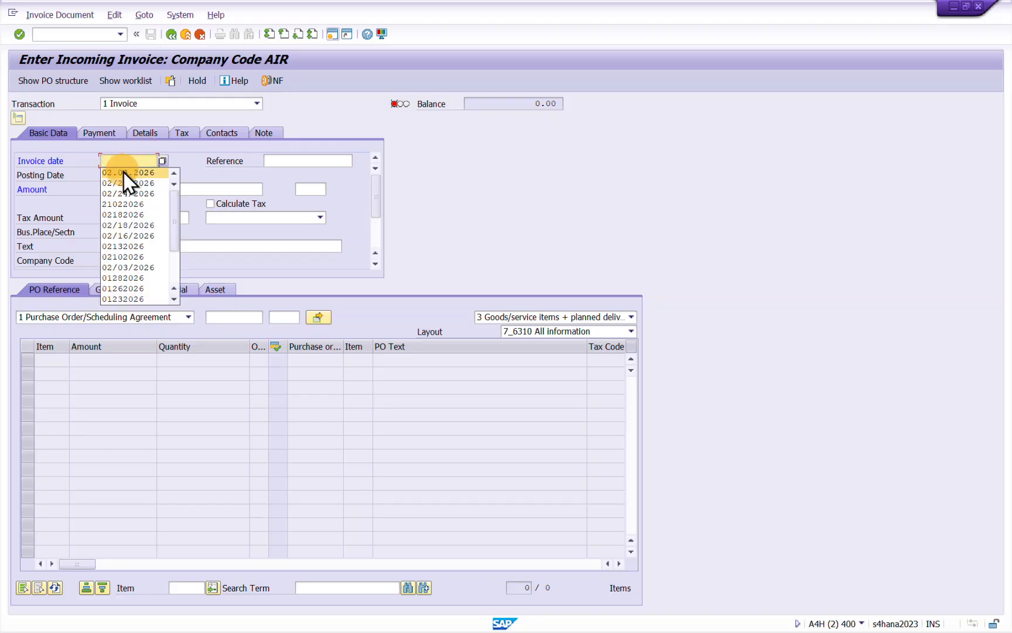
left_click(123, 171)
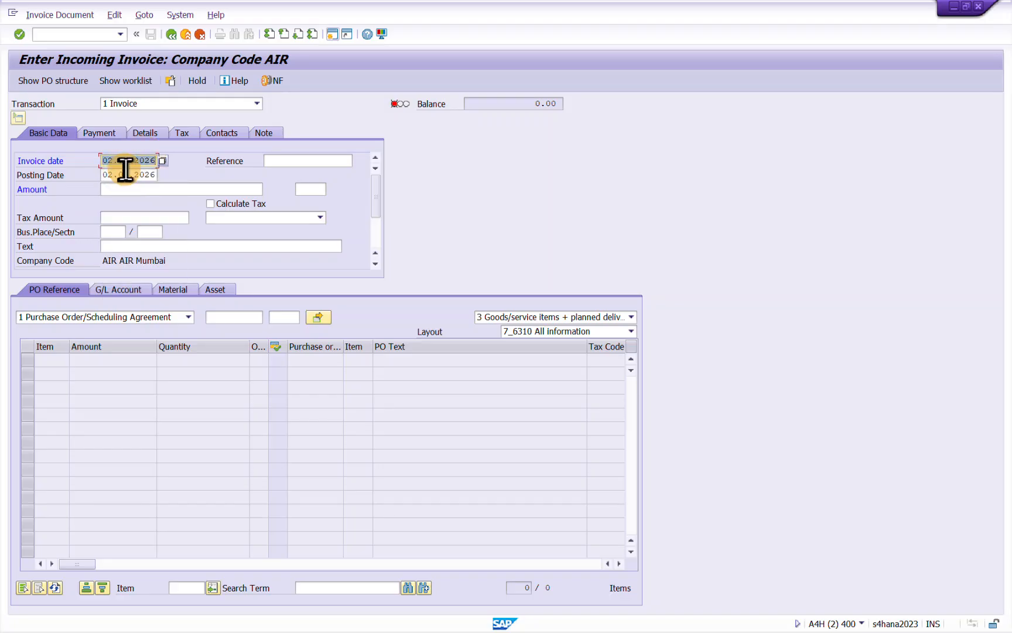
left_click(296, 159)
left_click(298, 160)
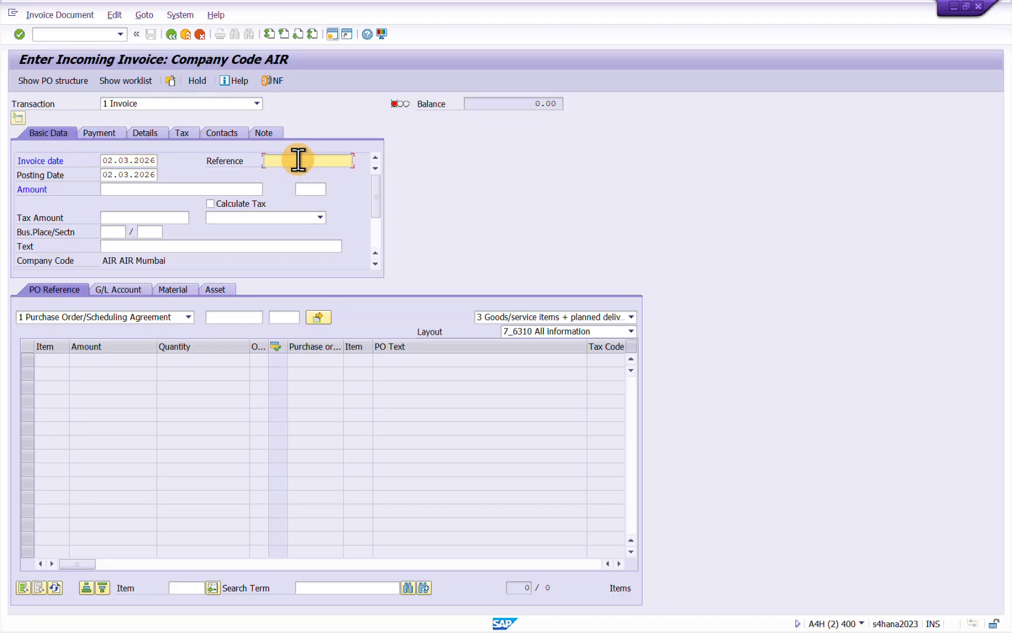
type("SAN")
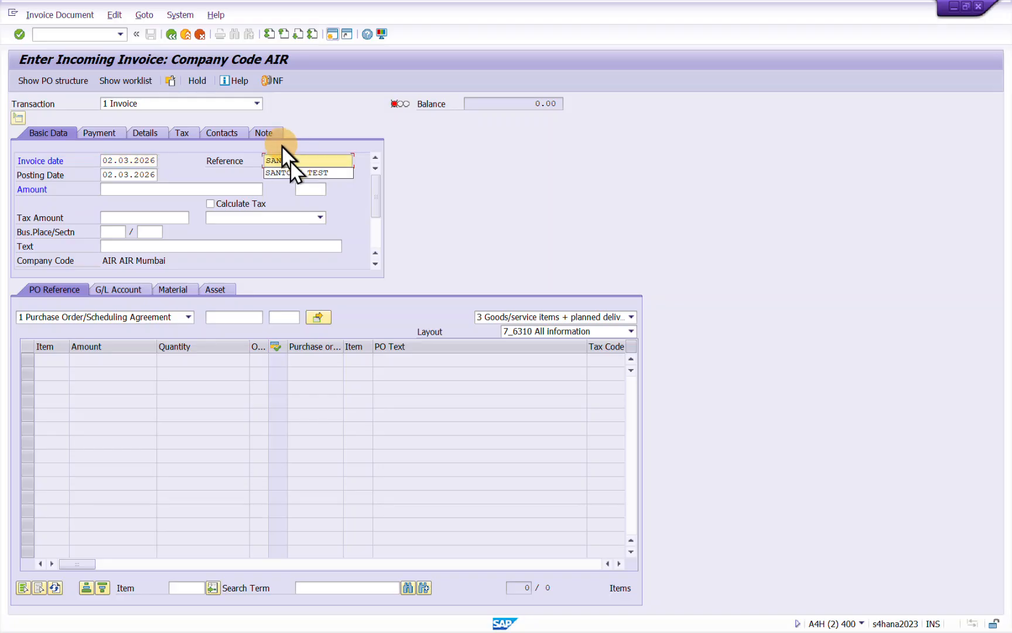
left_click(302, 174)
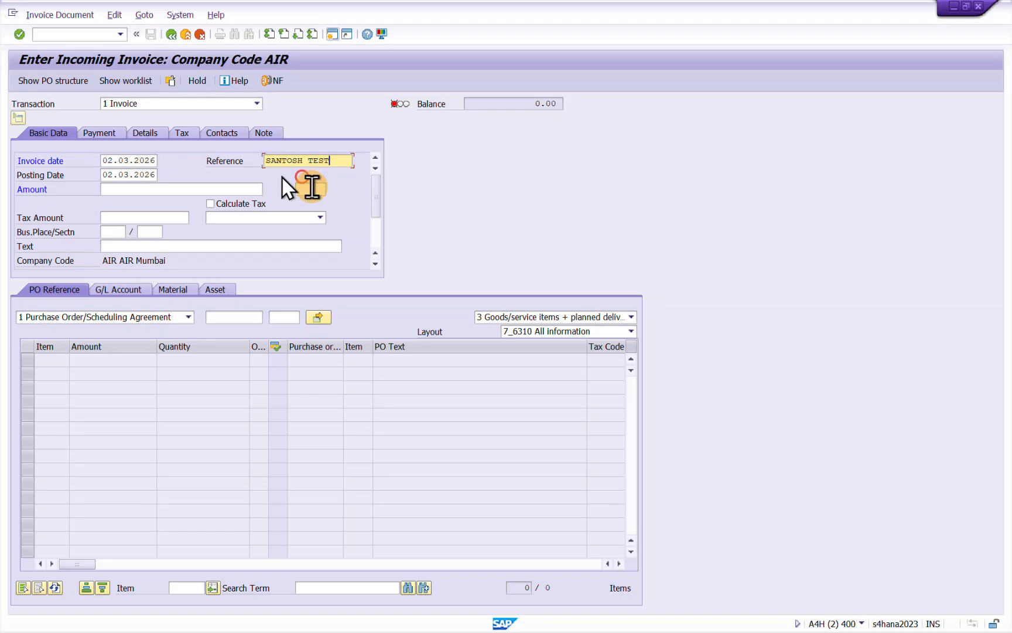
Step: Choose tax code I1 (5% CGST+SGST), enter the previously used purchase order number, and turn on tax calculation
left_click(216, 218)
left_click(217, 227)
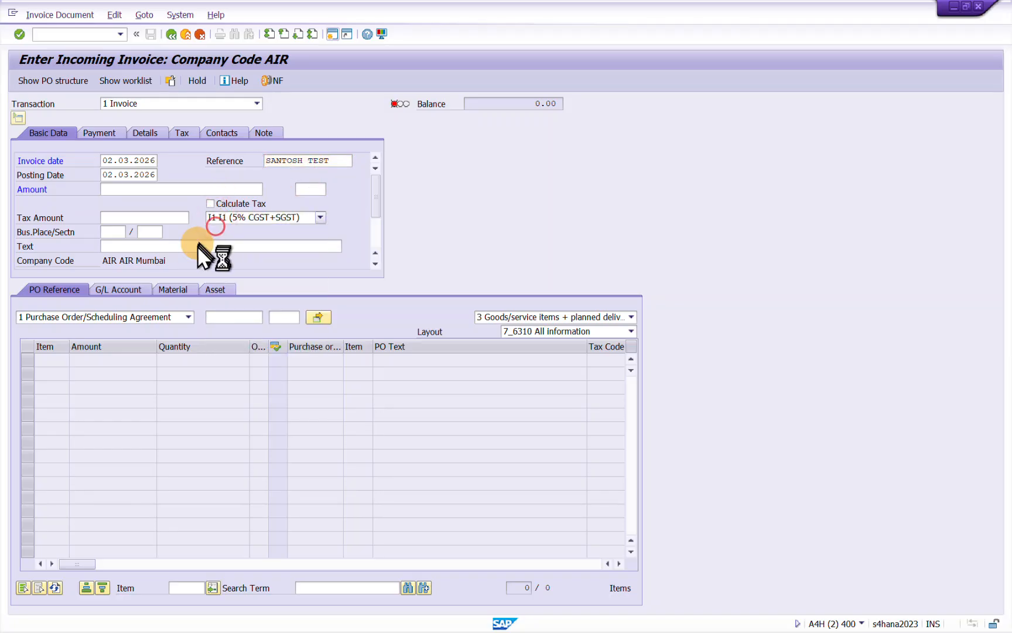
left_click(229, 317)
left_click(230, 328)
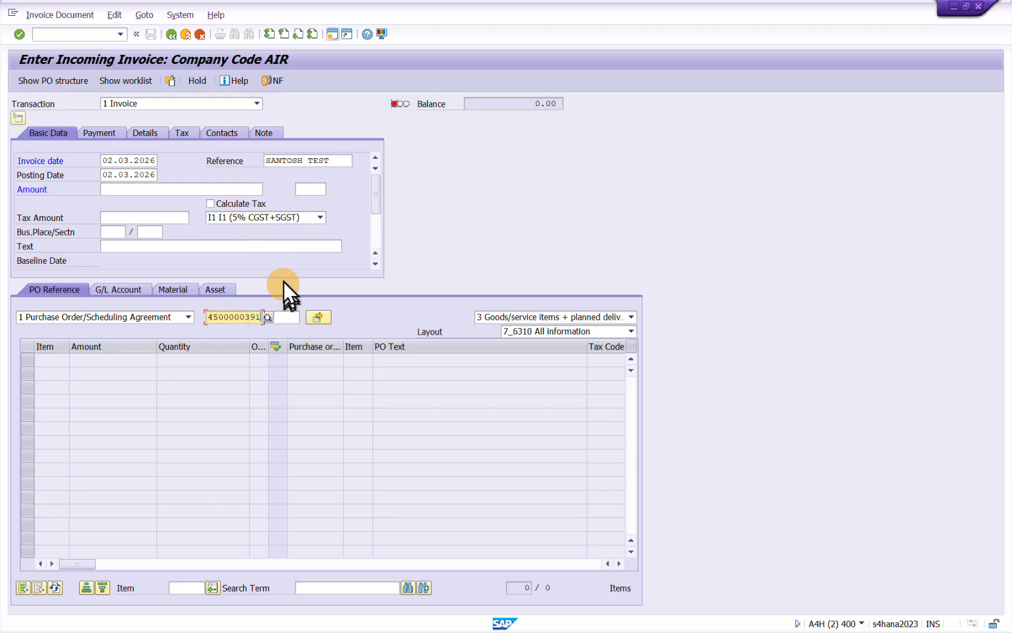
left_click(236, 202)
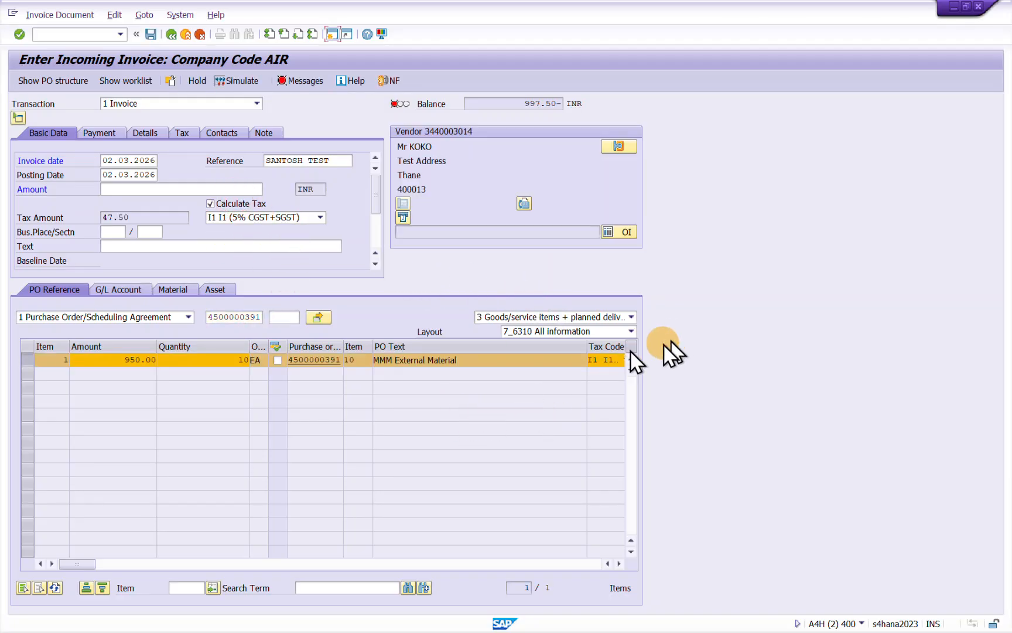
Step: Set the invoice's payment baseline date to 11.03.2026 and return to its basic data
left_click(102, 134)
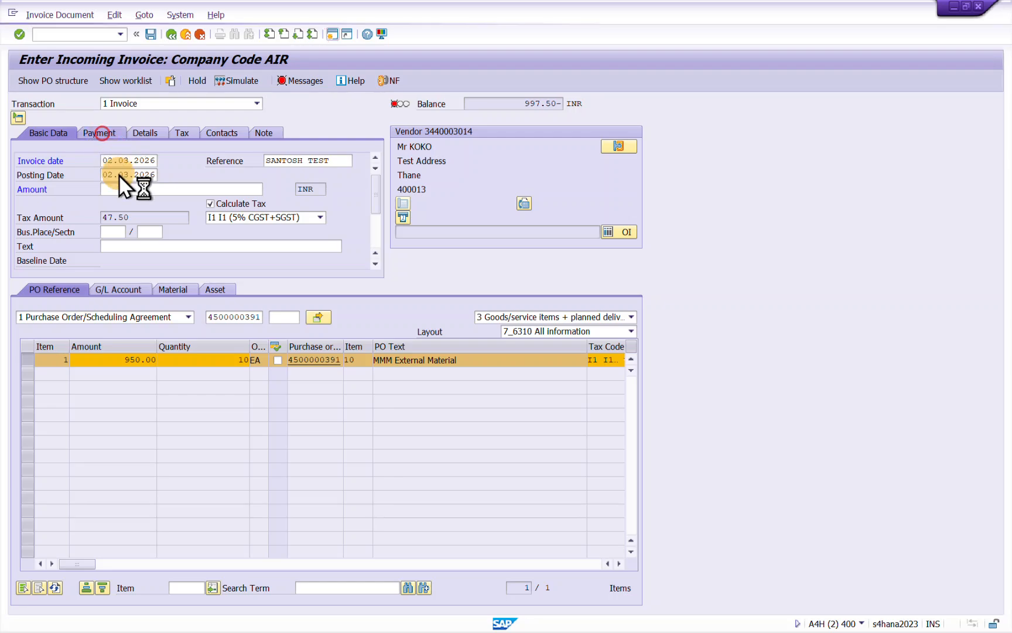
left_click(116, 162)
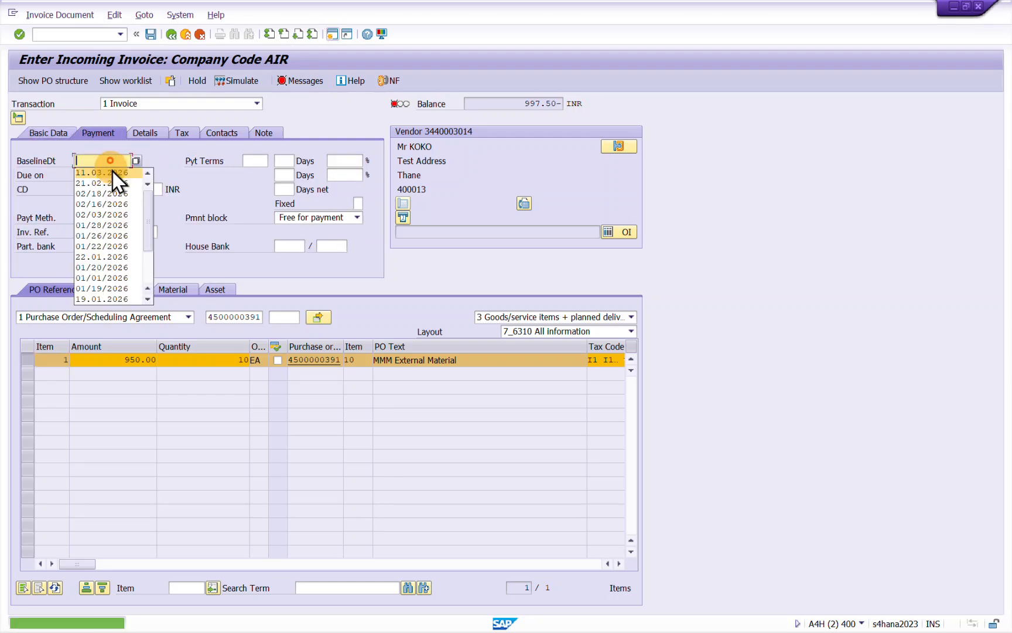
left_click(113, 169)
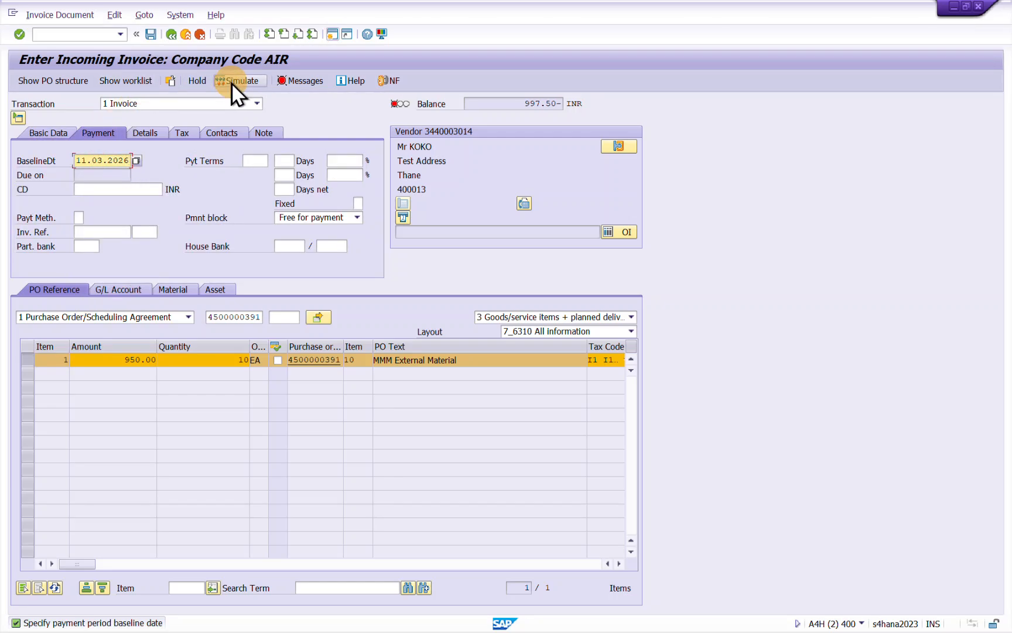
key("Return")
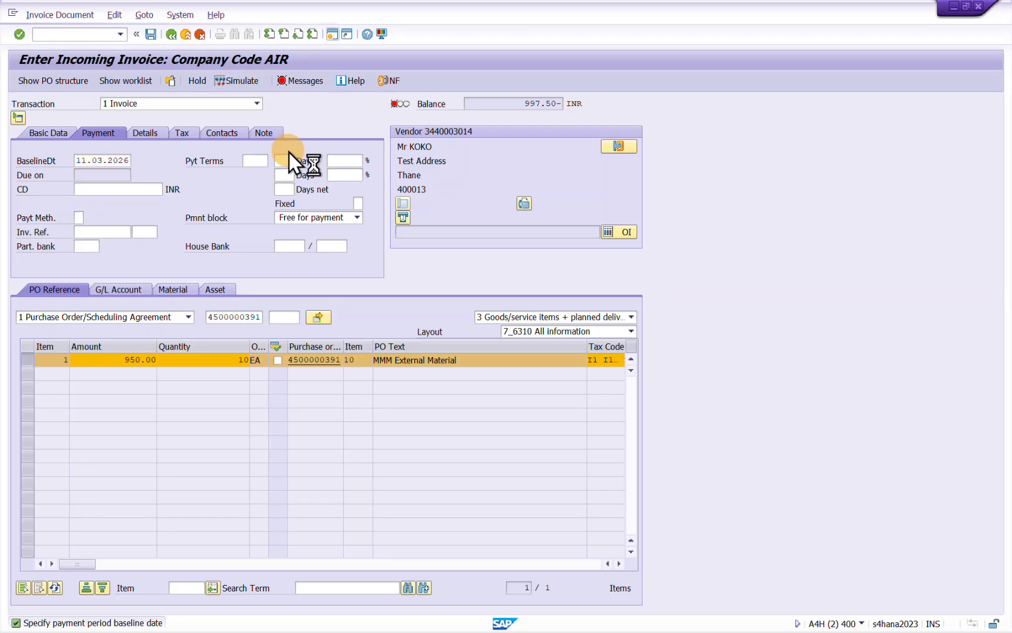
left_click(60, 137)
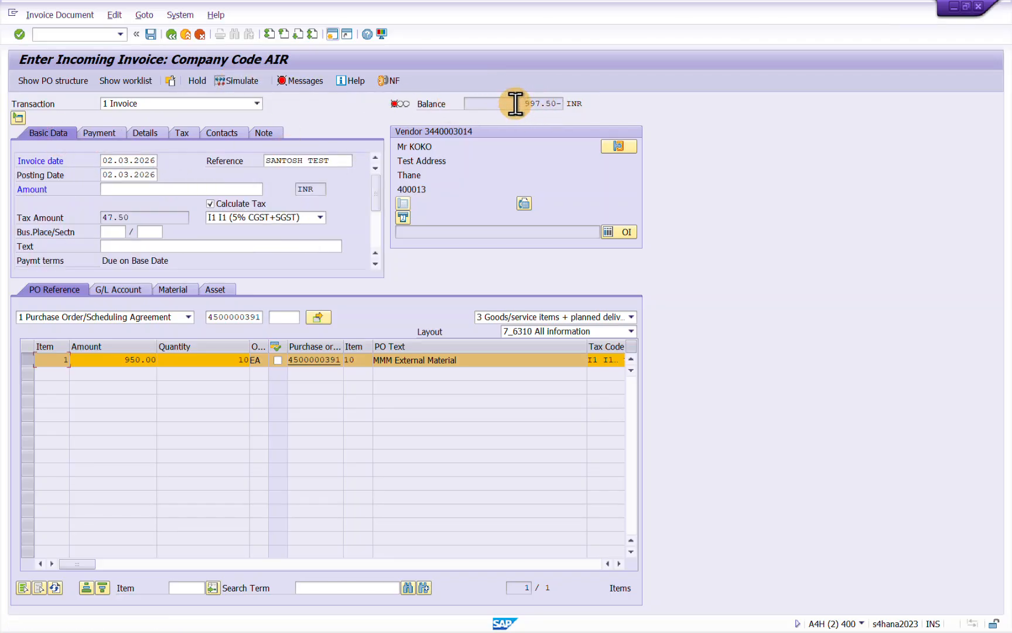
Step: Set the invoice amount to 997.50 INR to balance the purchase order item and its tax
left_click(133, 189)
left_click(137, 200)
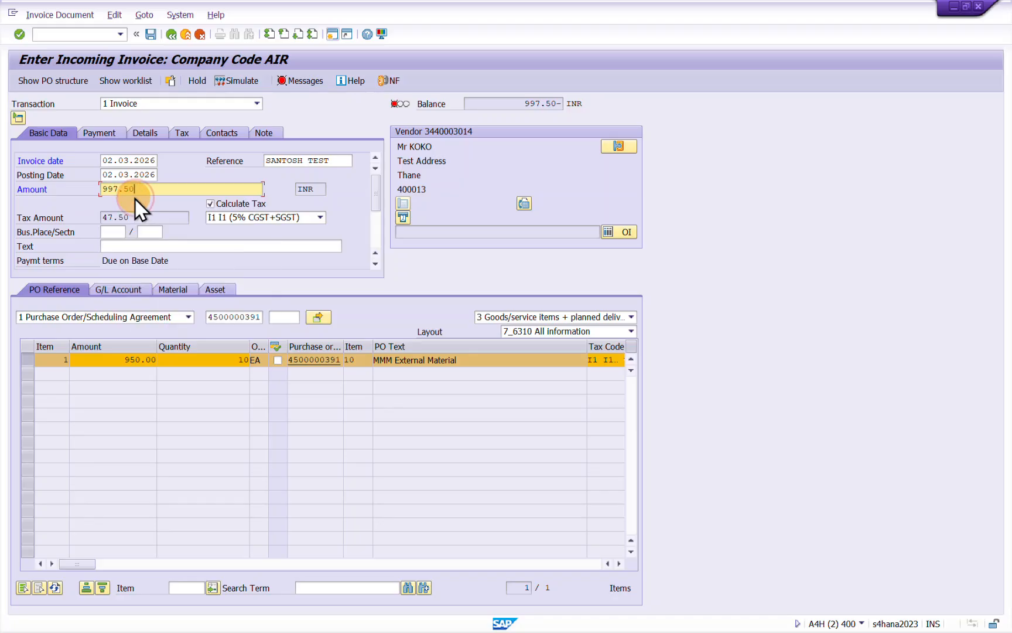
key("Return")
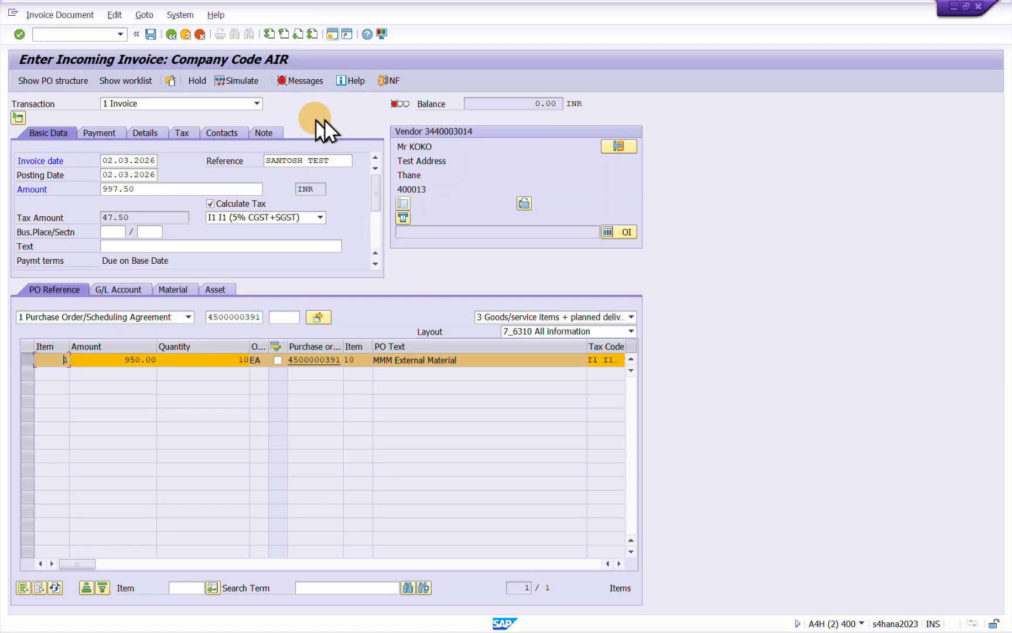
Step: Simulate the invoice document without posting it, and review the invoice's verification log
left_click(235, 83)
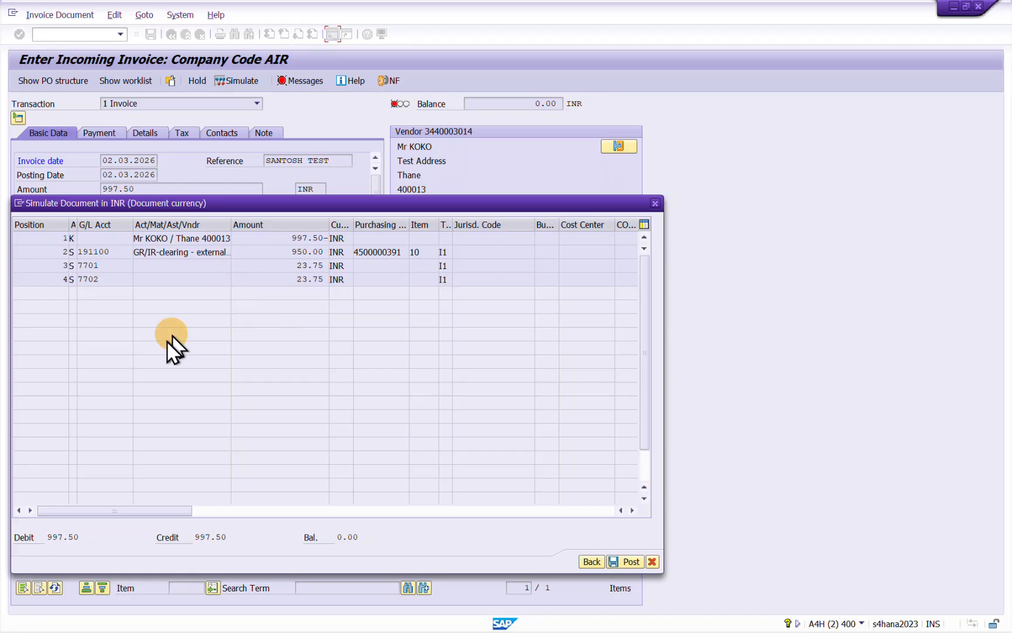
left_click(591, 561)
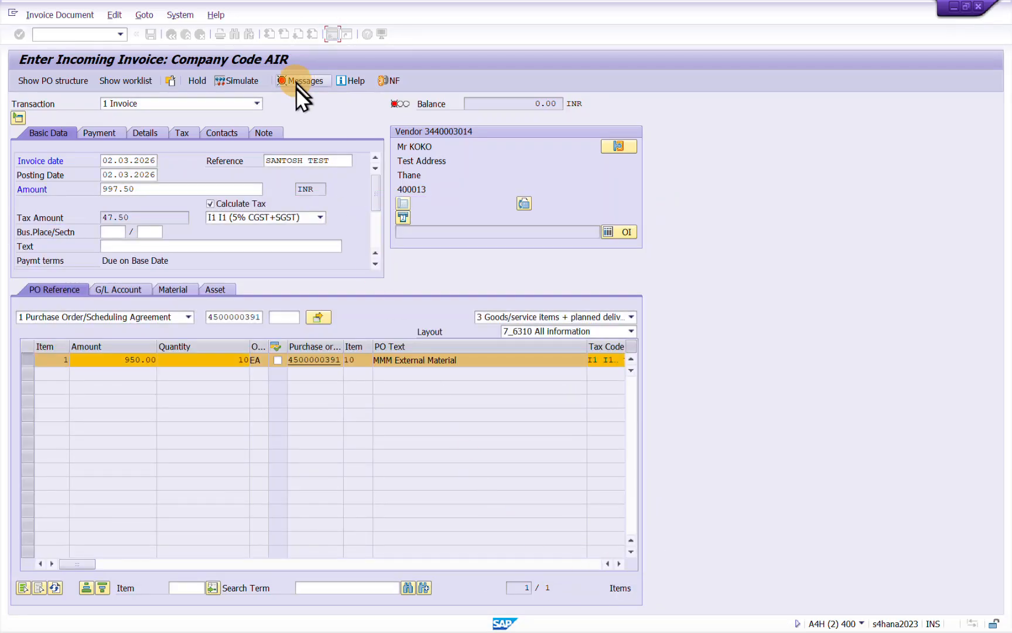
left_click(302, 79)
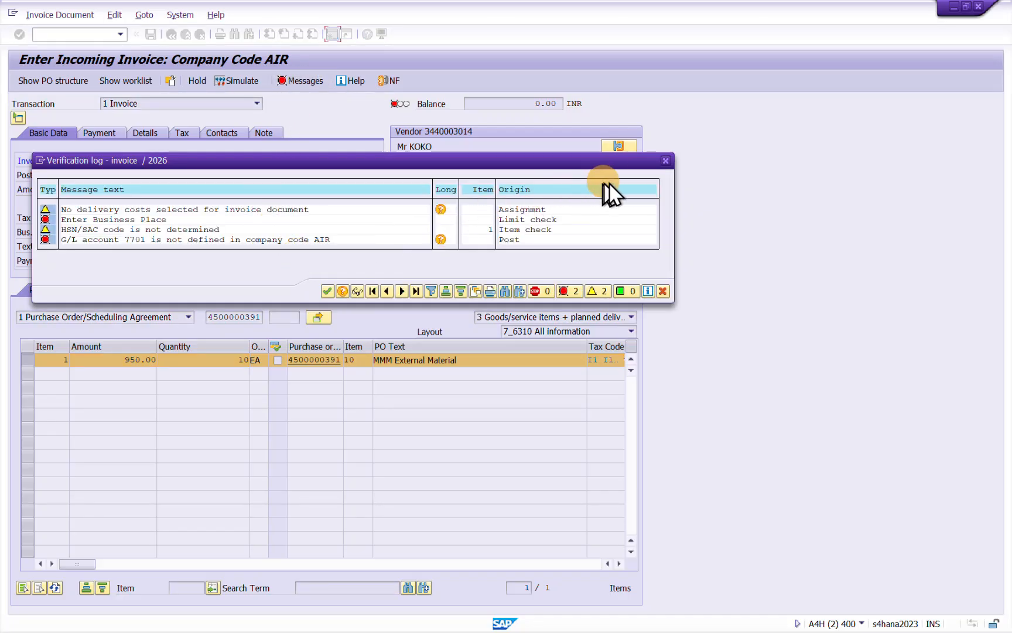
left_click(668, 161)
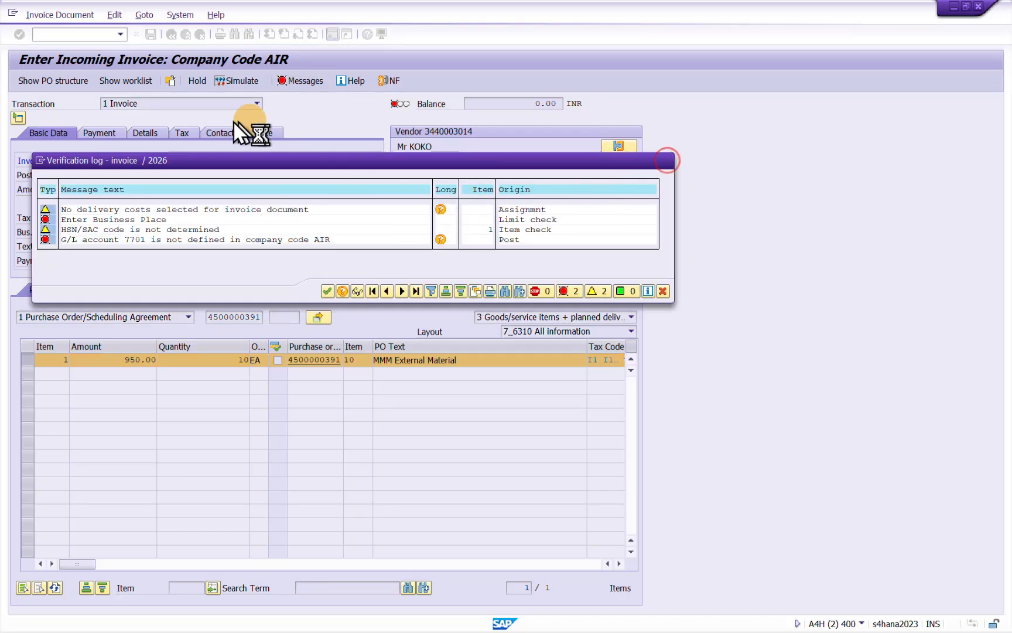
Step: Enter the newly defined business place in the invoice's basic data and recheck the verification log
left_click(111, 232)
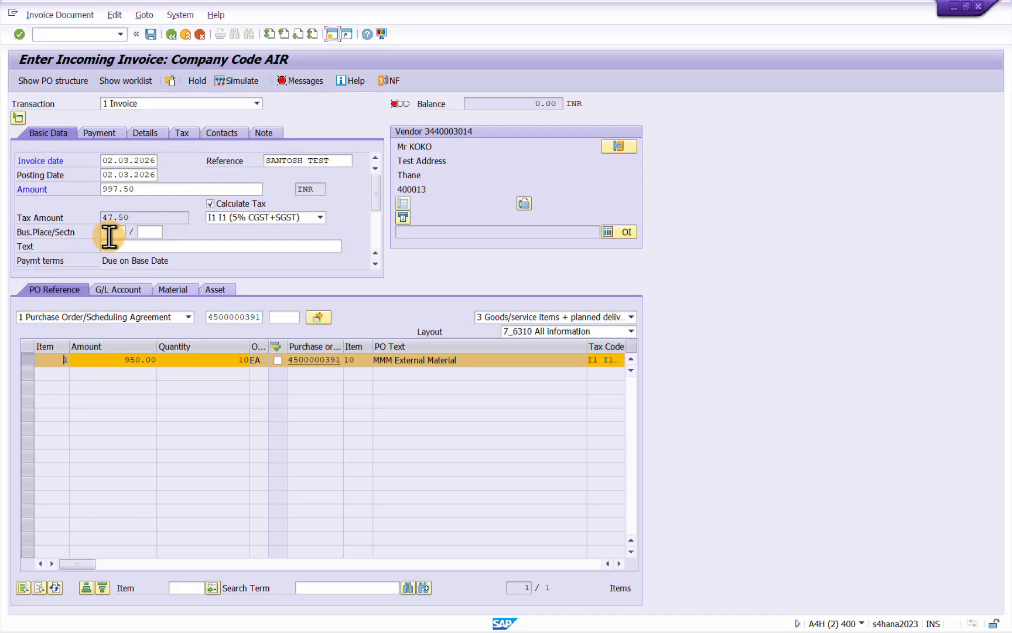
left_click(110, 233)
left_click(119, 242)
left_click(298, 79)
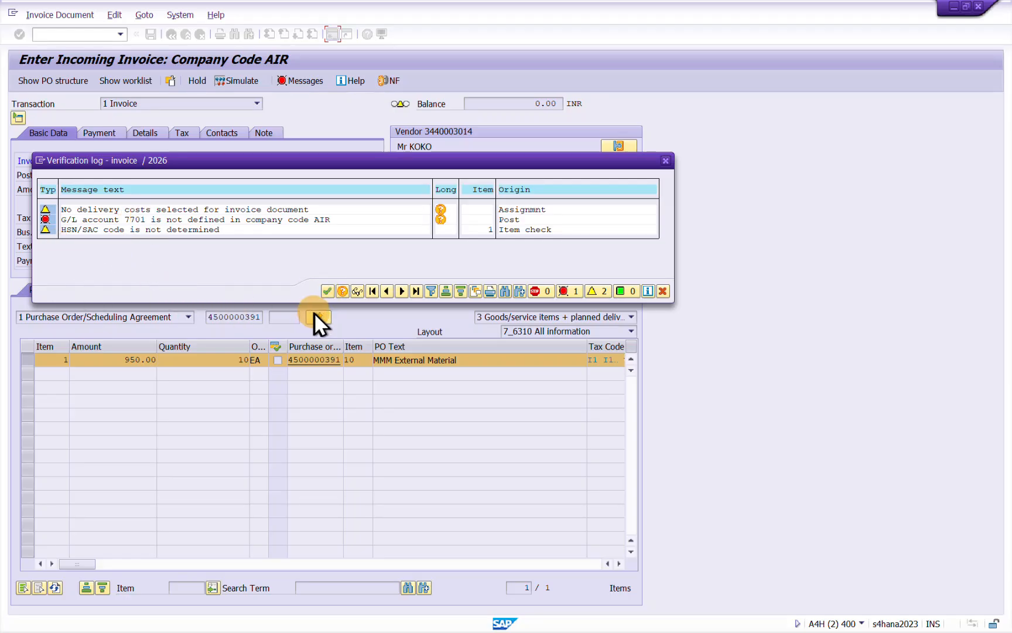
left_click(328, 291)
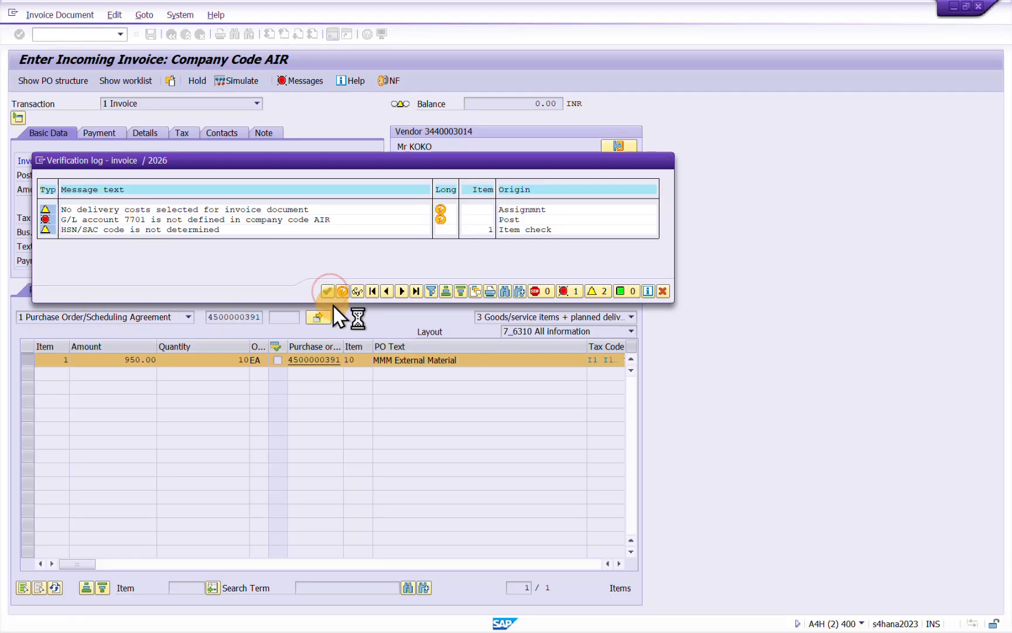